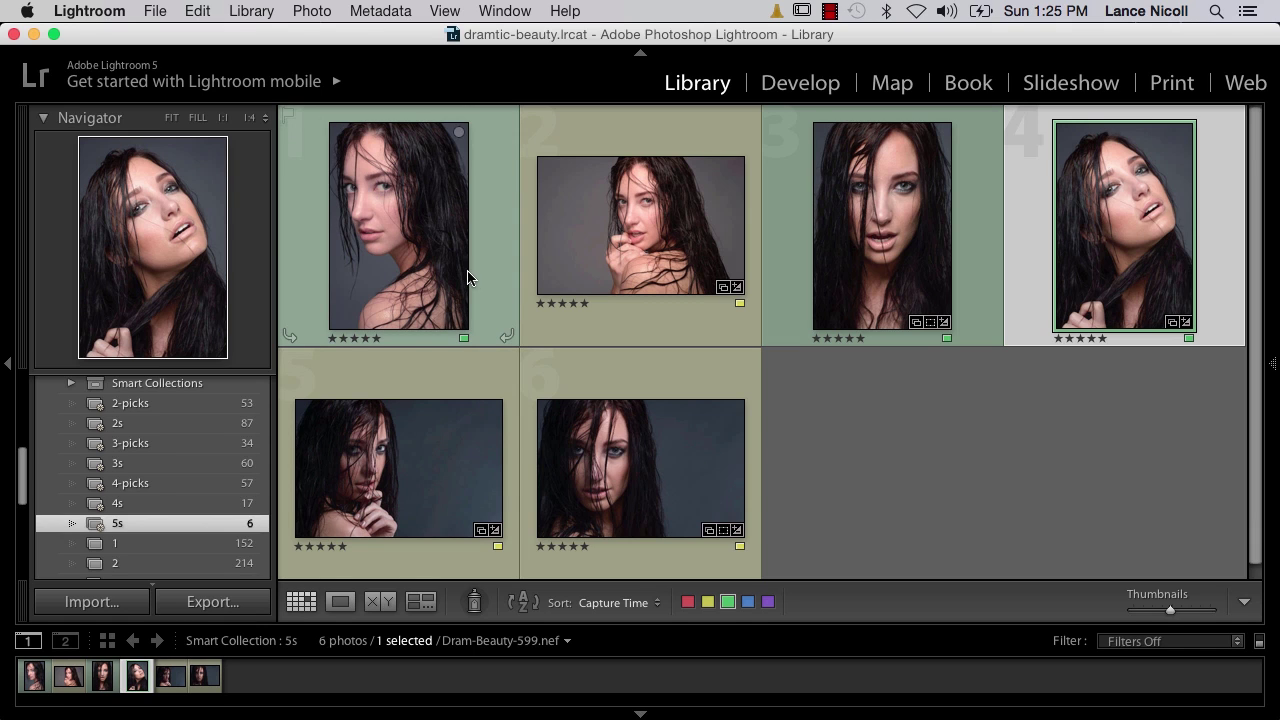
Select the fourth photo, Dram-Beauty-599.nef, in the grid and open it in the Develop module
click(1011, 482)
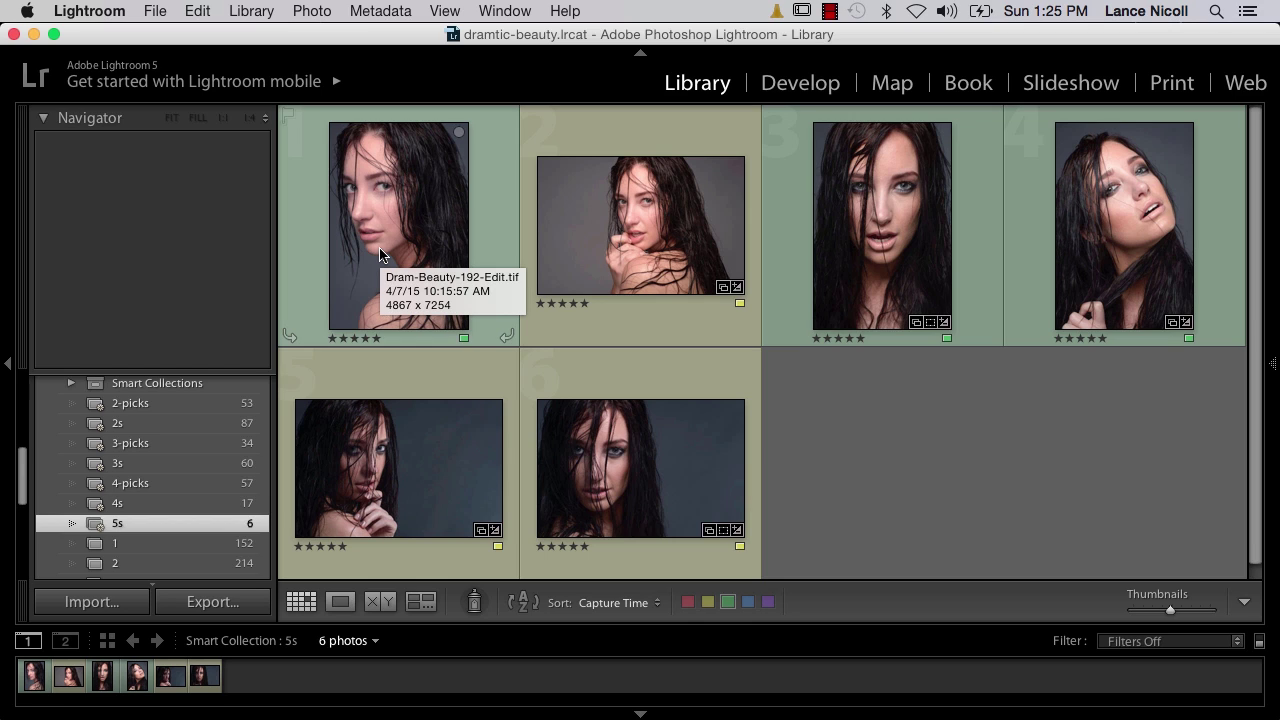
click(1097, 230)
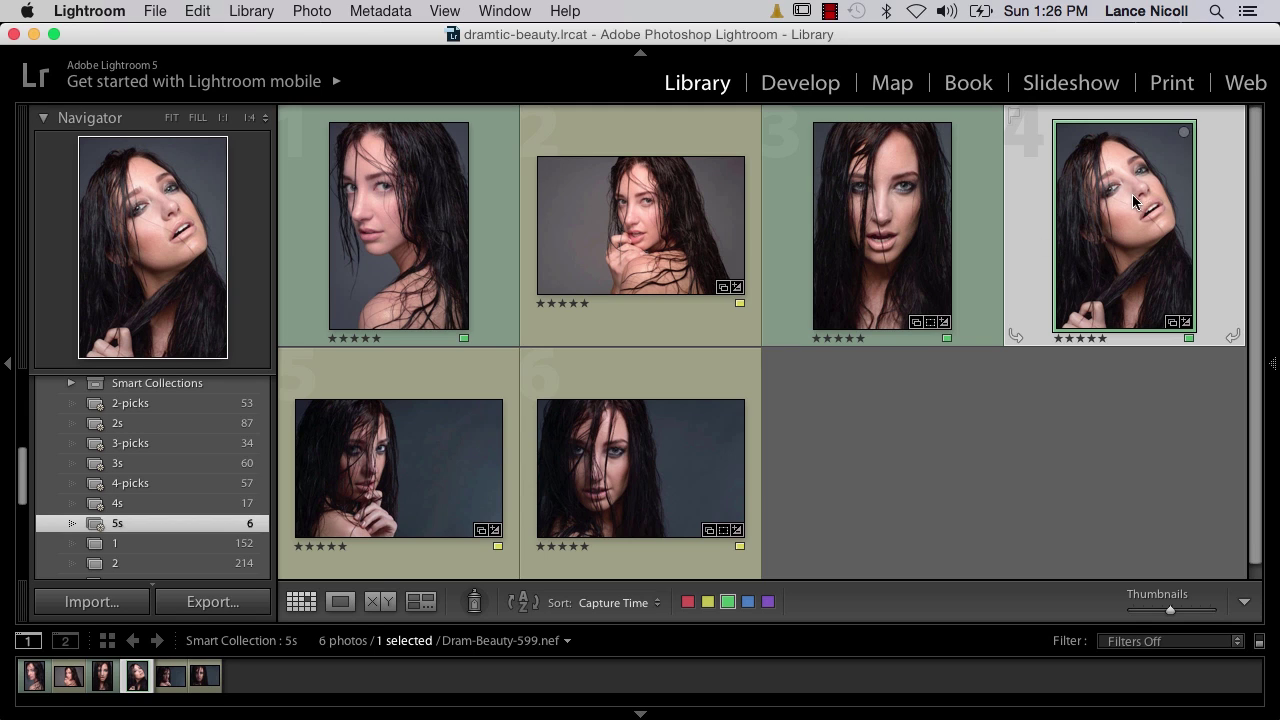
click(828, 90)
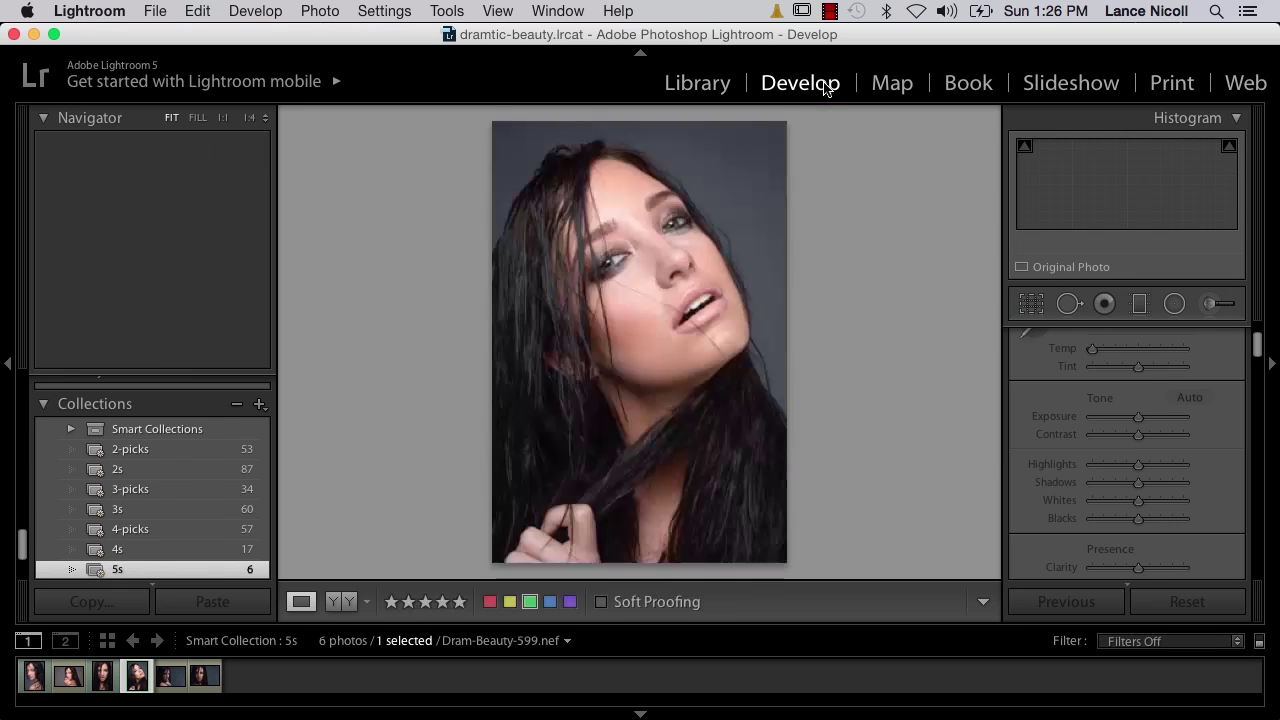
Examine the photo's existing develop settings, from Basic tone through Lens Corrections to Camera Calibration
scroll(1060, 440, up, 3)
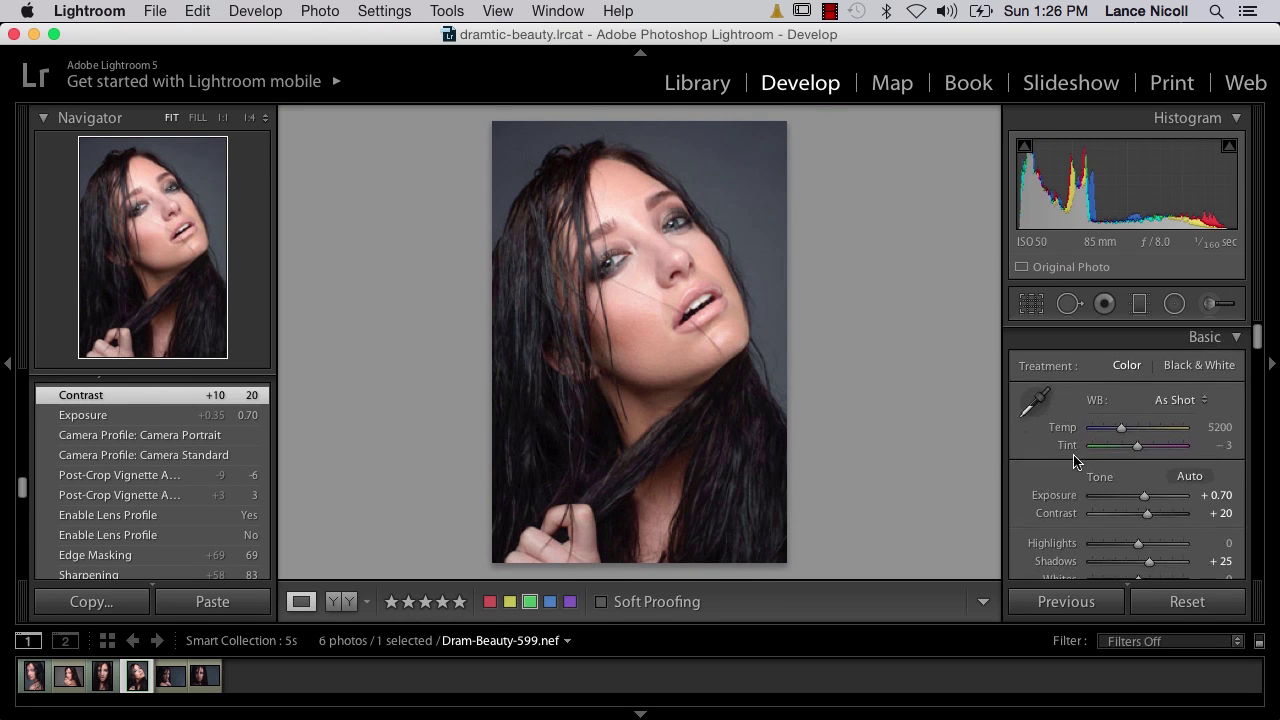
scroll(1025, 506, down, 1)
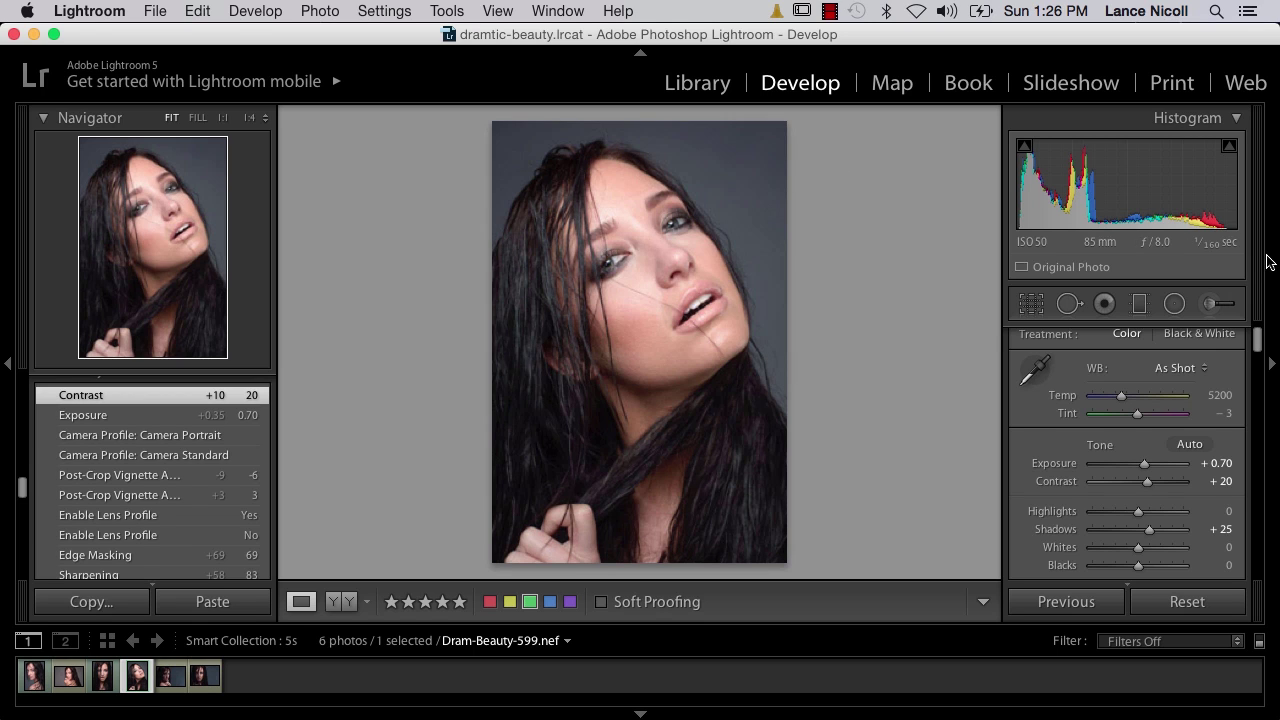
scroll(1087, 495, down, 3)
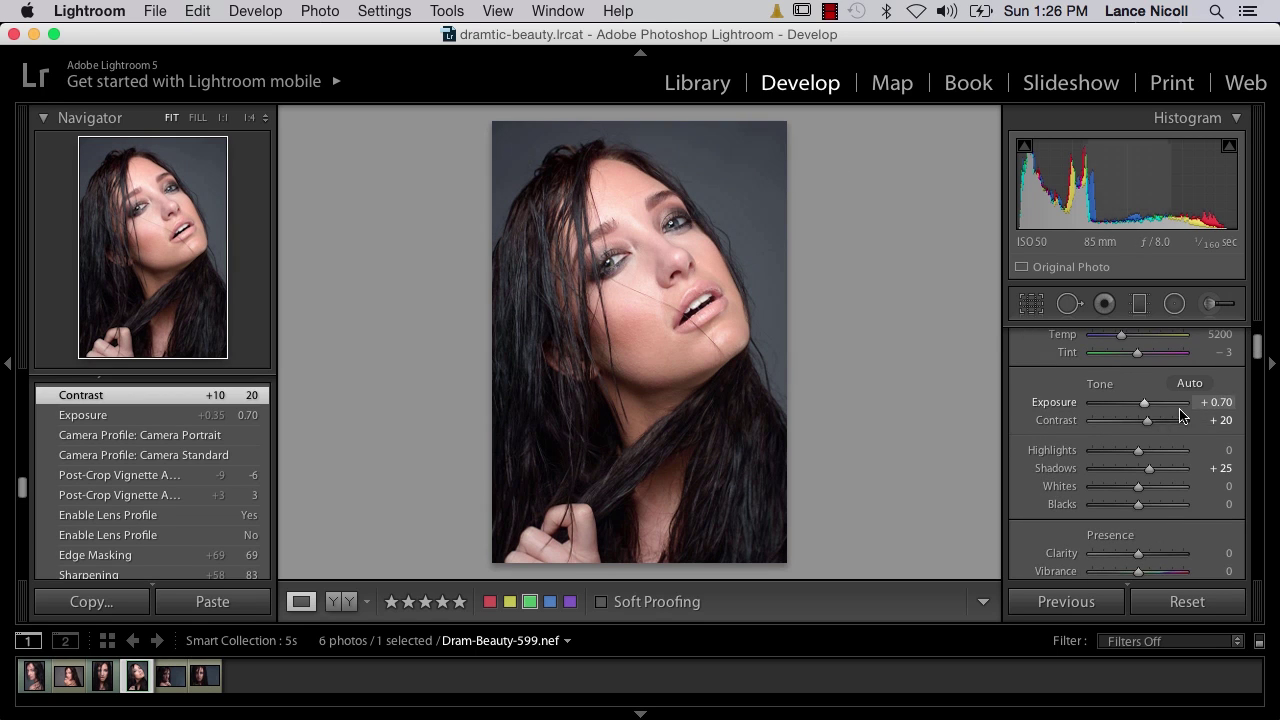
scroll(1050, 455, down, 2)
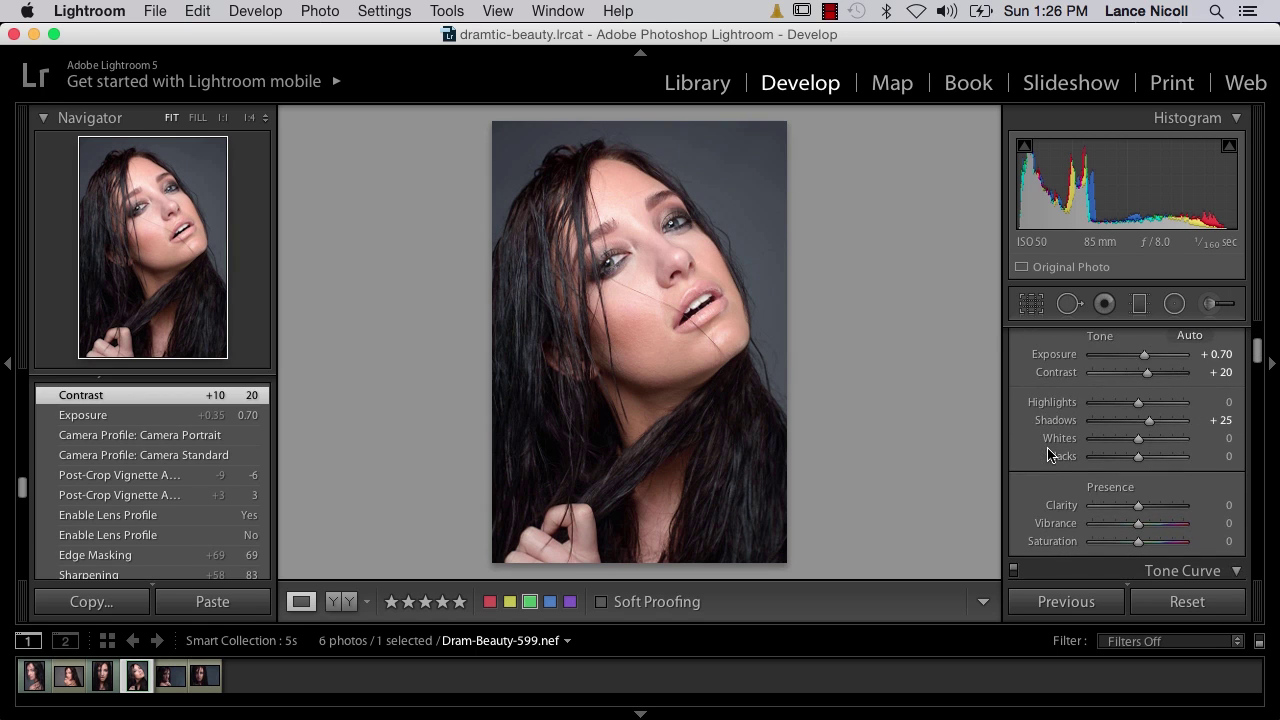
scroll(1050, 470, down, 3)
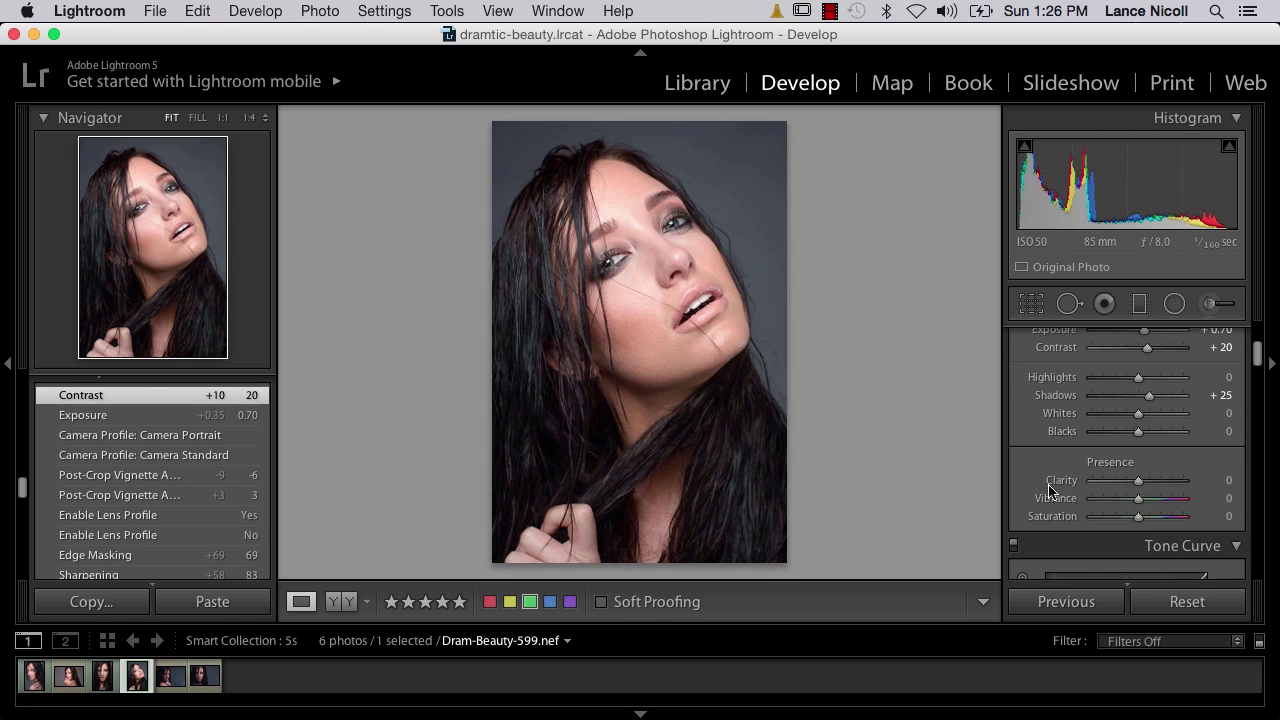
scroll(1050, 490, down, 10)
scroll(1052, 490, down, 20)
scroll(1050, 490, down, 8)
scroll(1050, 490, down, 4)
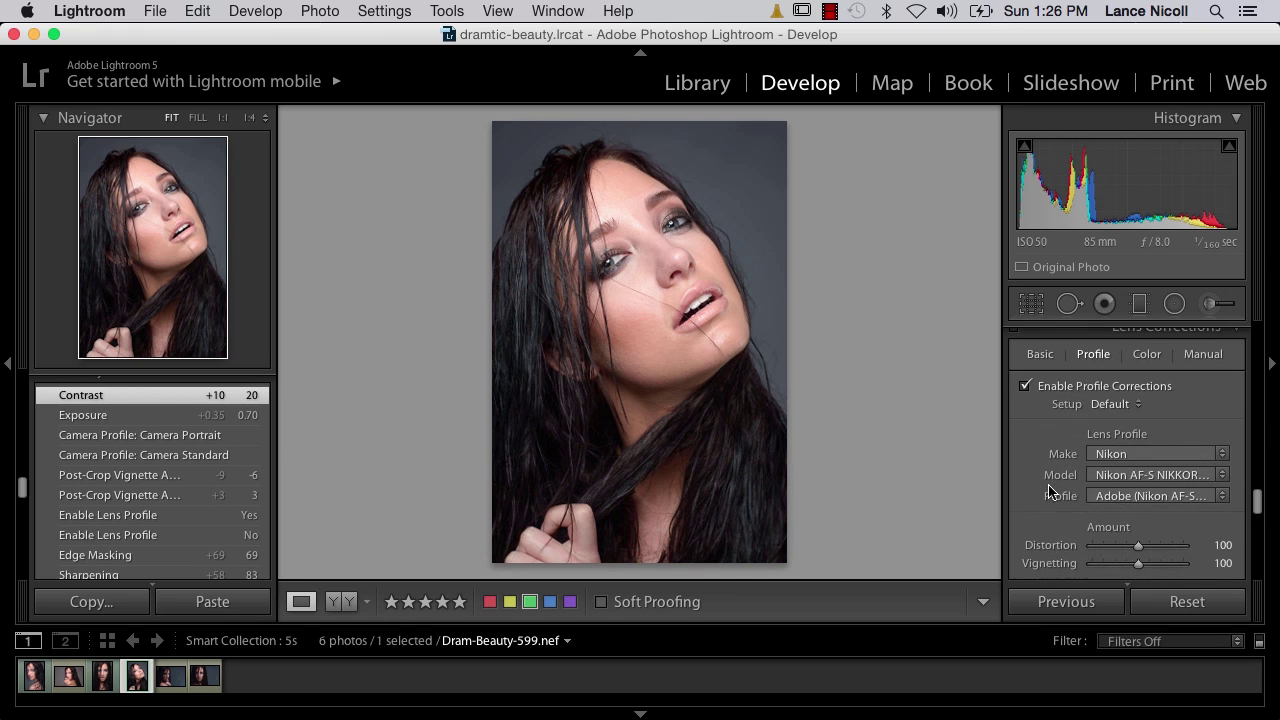
scroll(1049, 490, up, 10)
scroll(1049, 488, down, 4)
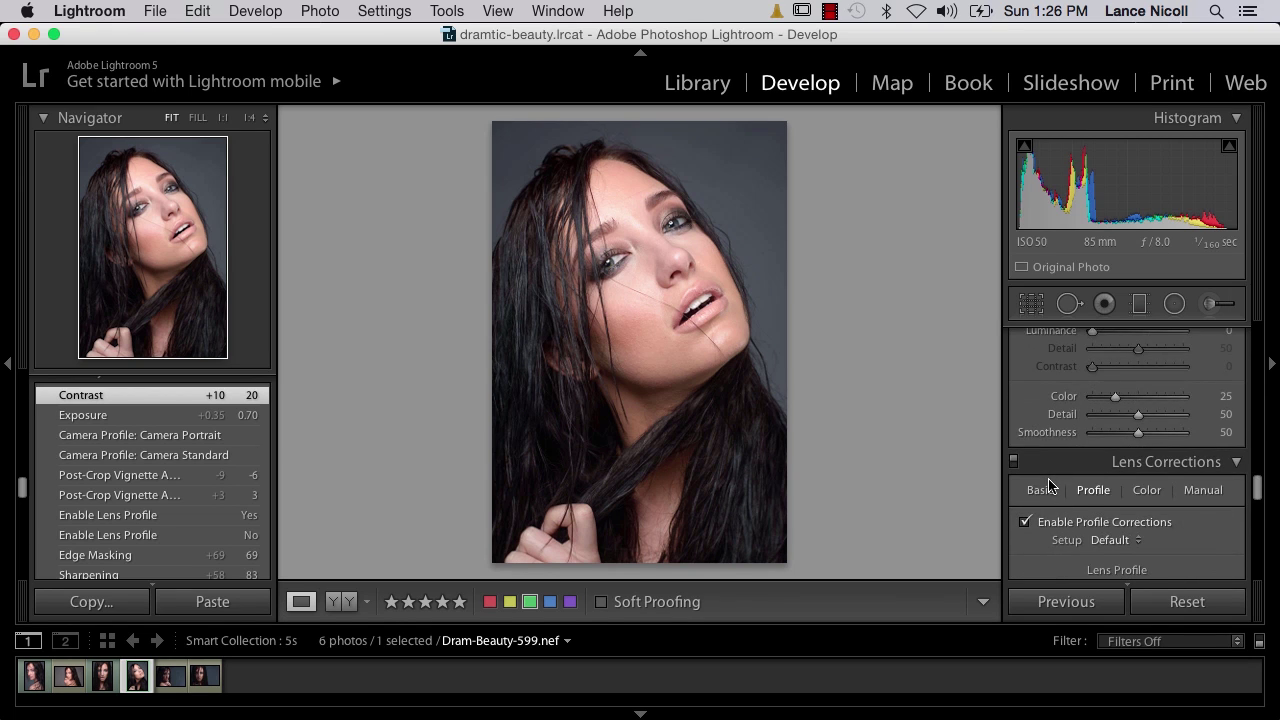
scroll(1049, 486, down, 5)
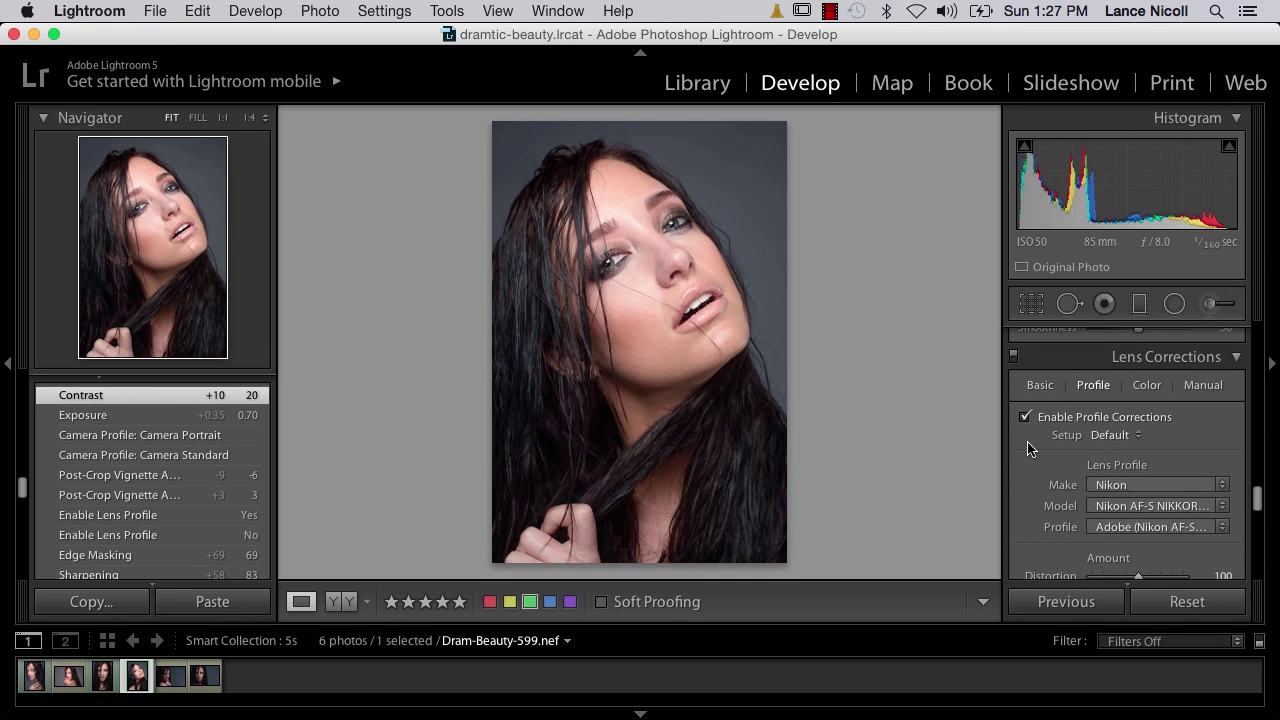
scroll(1031, 449, down, 1)
scroll(1030, 449, down, 15)
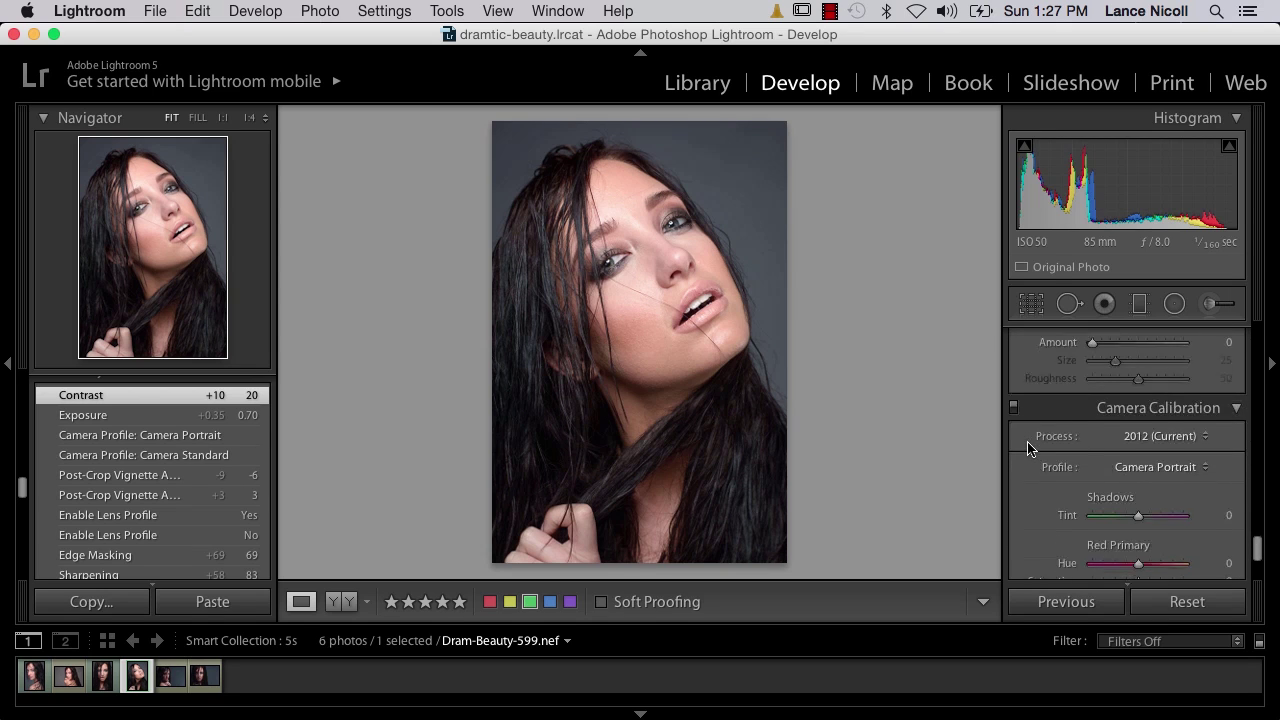
scroll(1028, 449, down, 5)
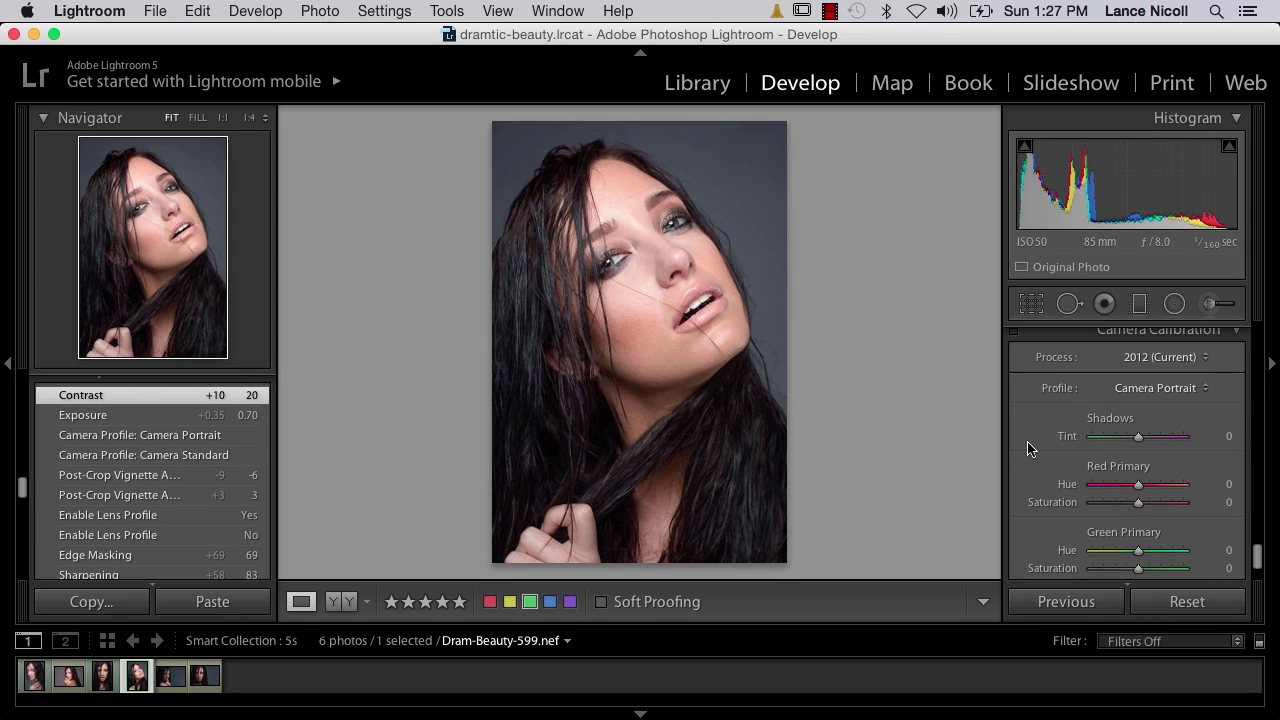
scroll(1025, 455, up, 20)
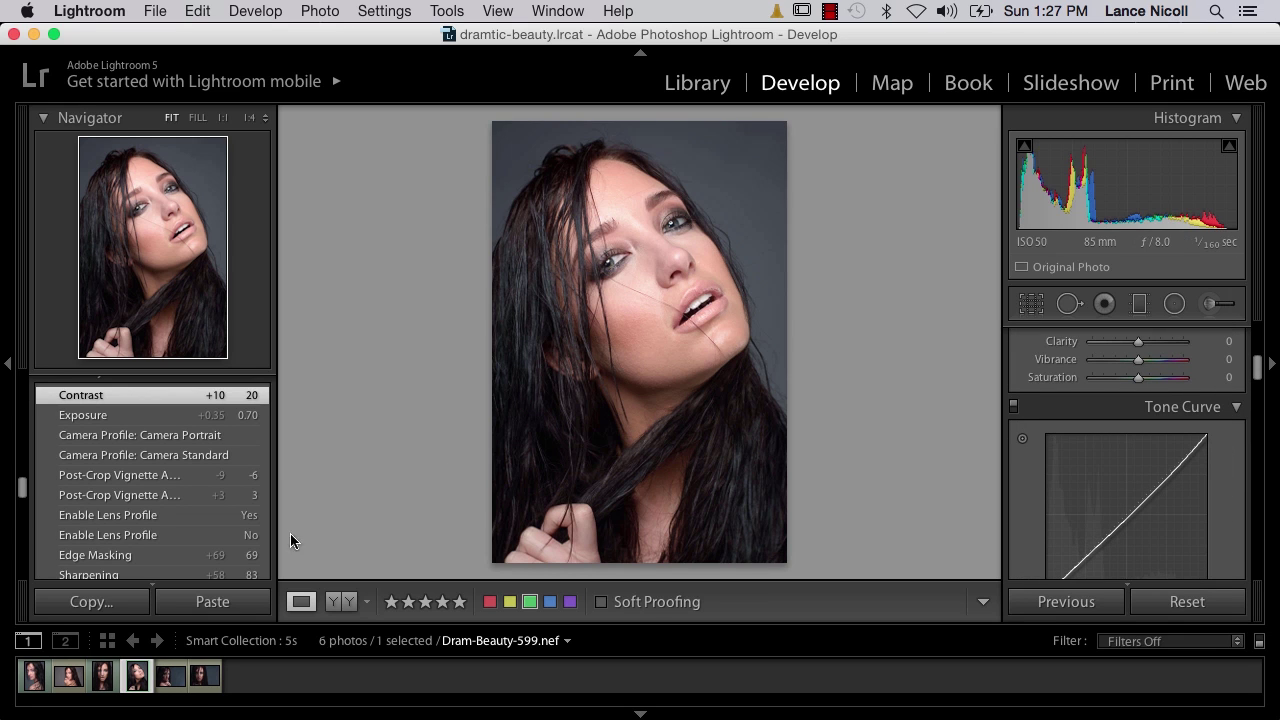
Return to the Library grid, create a virtual copy of the selected photo and give the copy a purple color label
key(g)
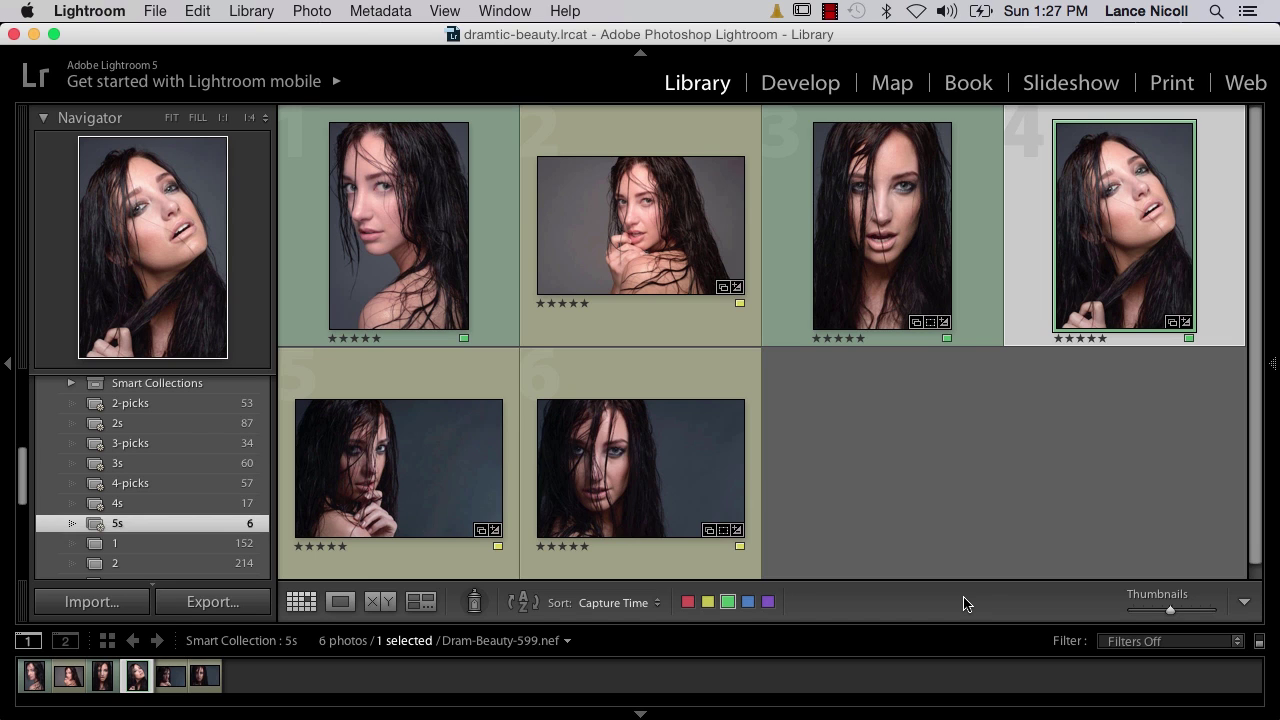
click(300, 9)
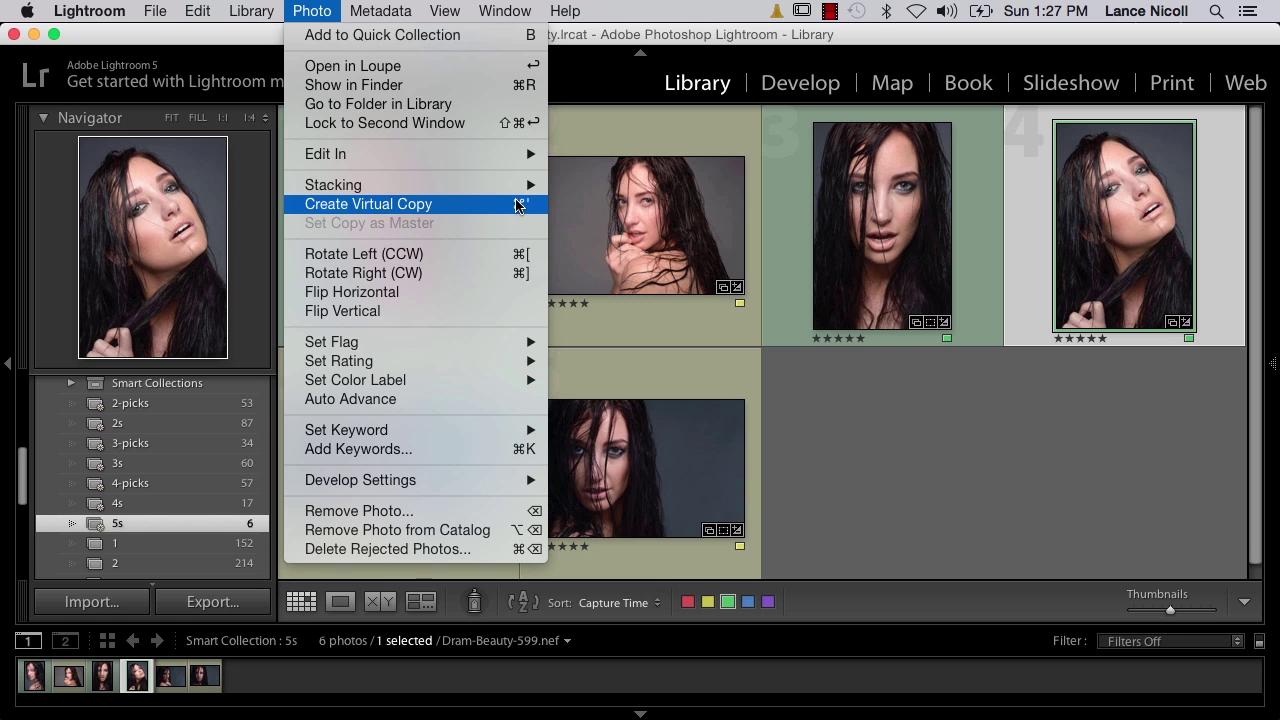
click(1041, 468)
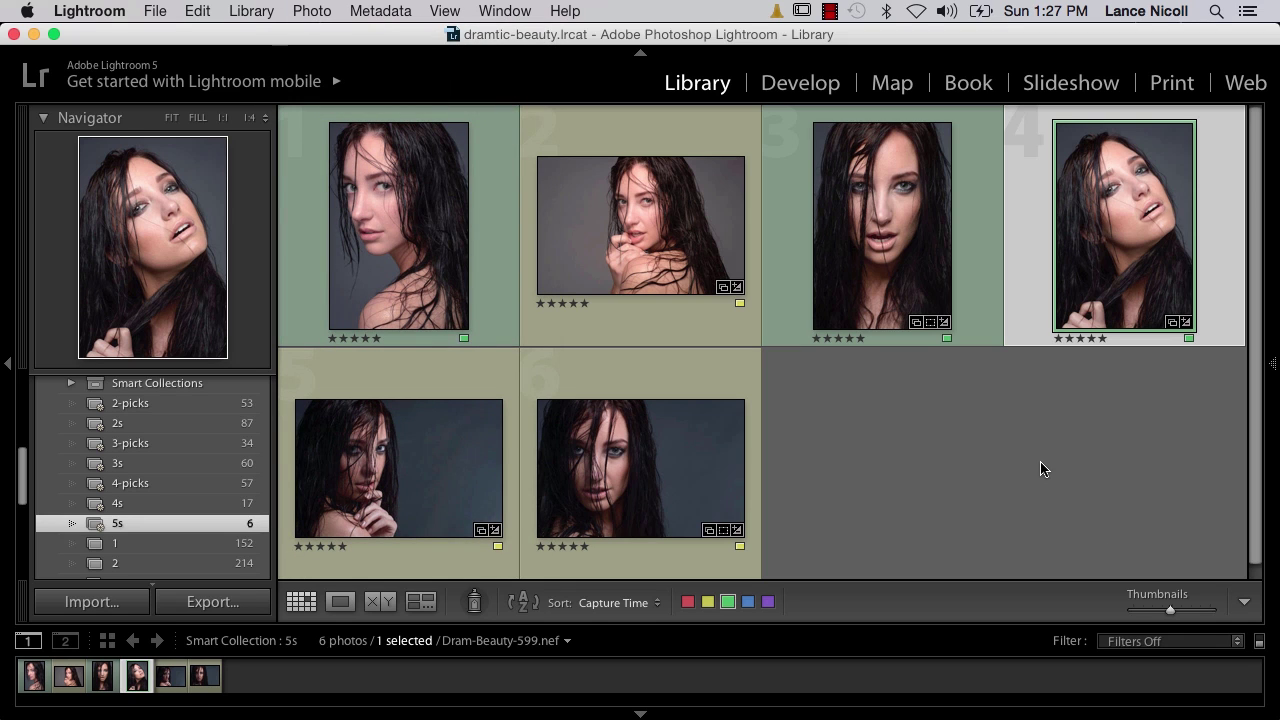
key(super+apostrophe)
click(768, 602)
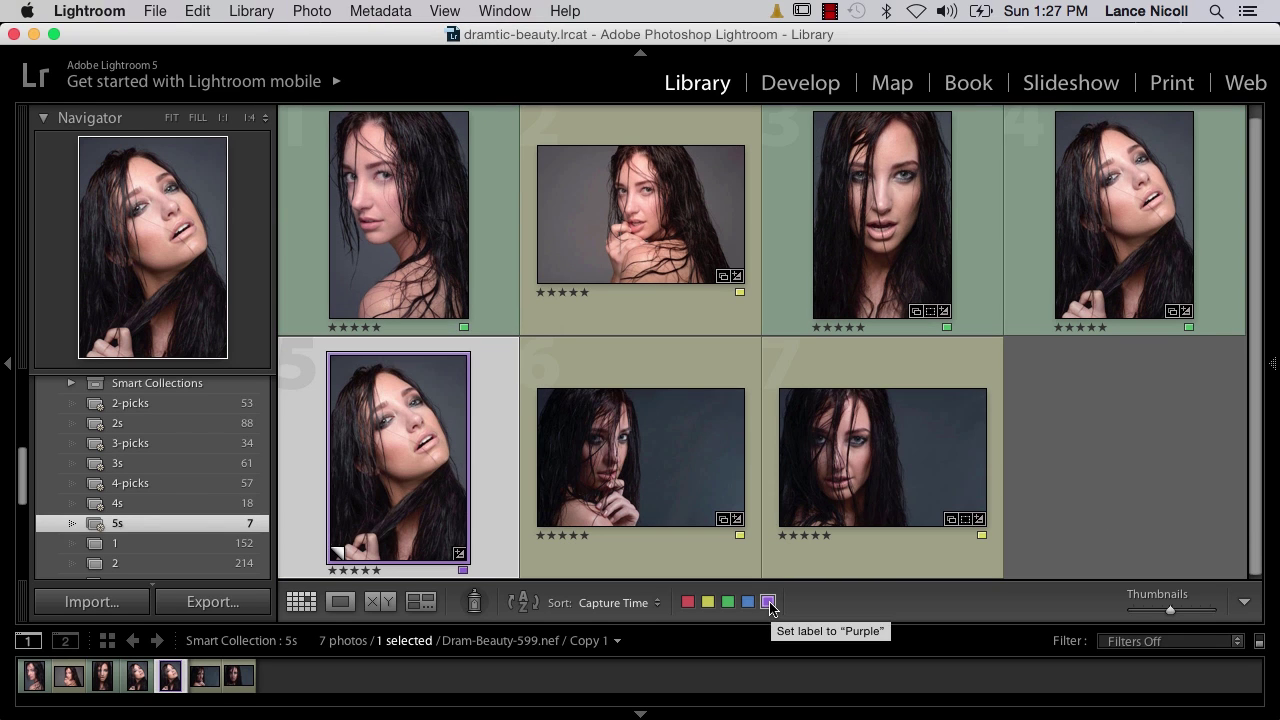
In the Develop module, flatten the virtual copy by setting Contrast to -10 and Shadows to +39
click(789, 83)
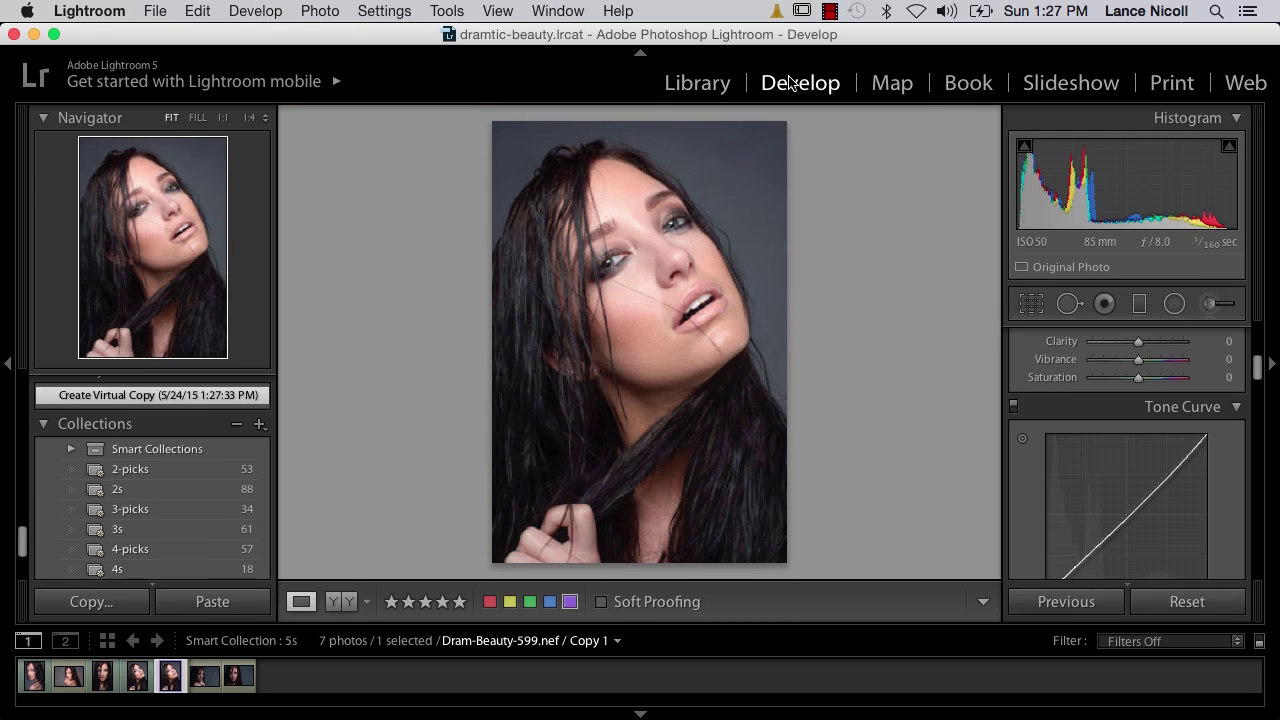
scroll(1088, 530, up, 1)
scroll(1088, 530, up, 5)
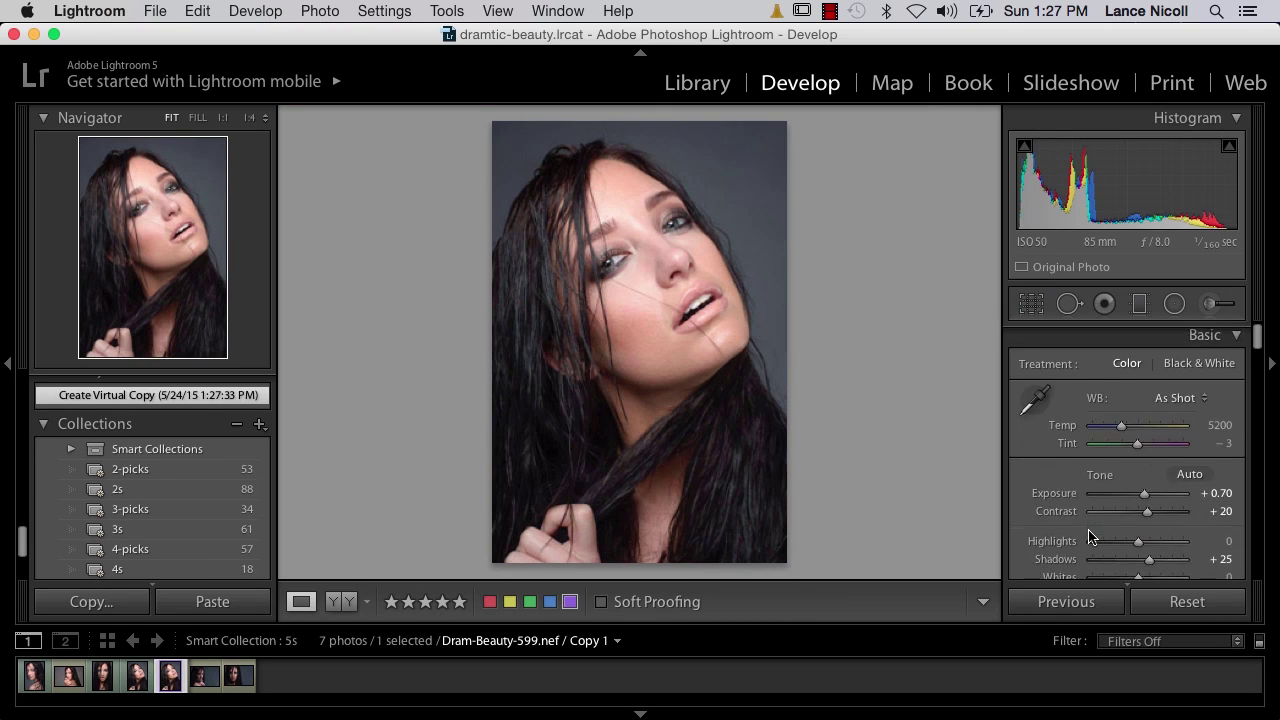
mouse_move(1150, 449)
mouse_down()
mouse_move(1183, 447)
mouse_move(1129, 447)
mouse_up()
click(1107, 447)
drag(1100, 495, 1157, 500)
drag(1129, 445, 1133, 445)
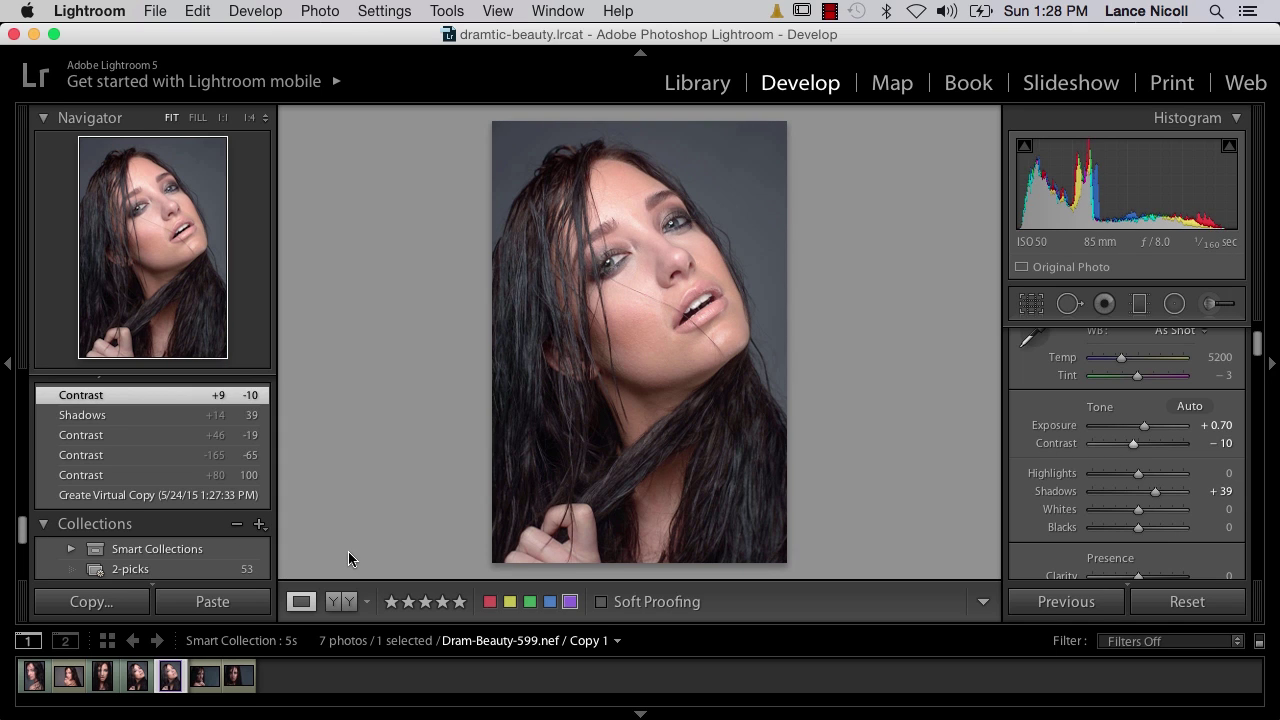
Create a second virtual copy from the adjusted copy in the grid, and view the two copies in Loupe view
key(g)
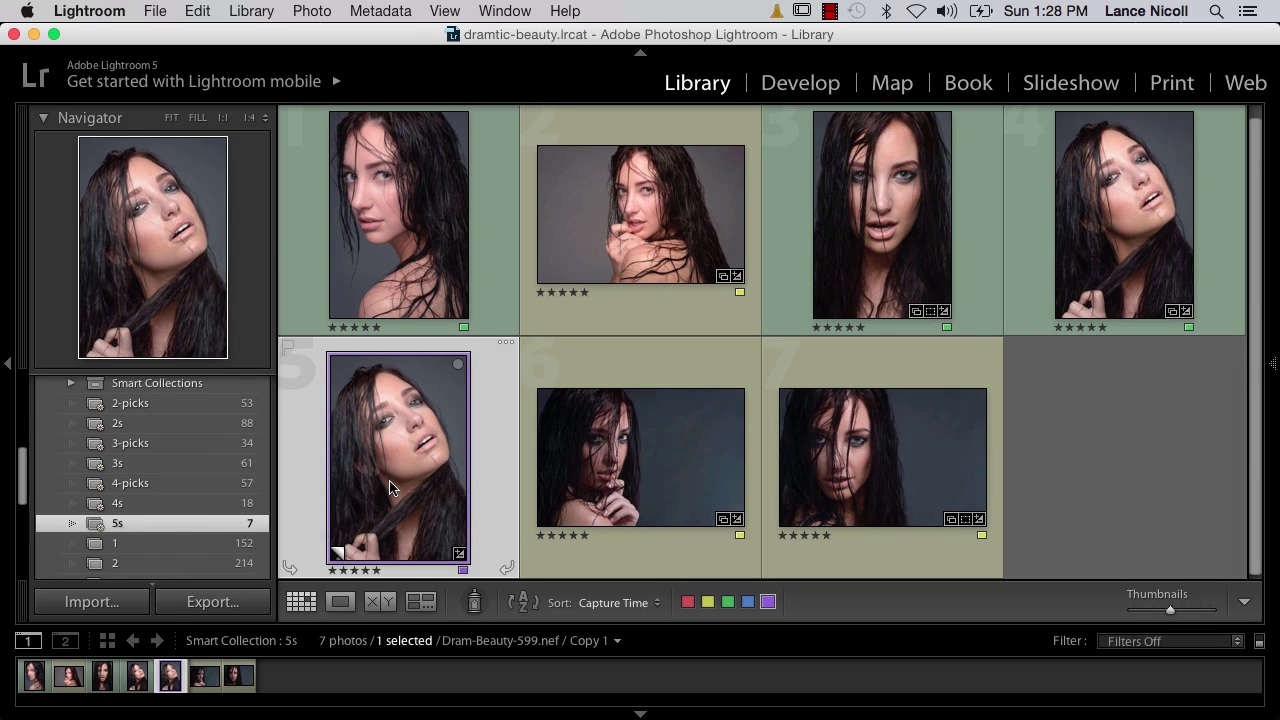
key(super+apostrophe)
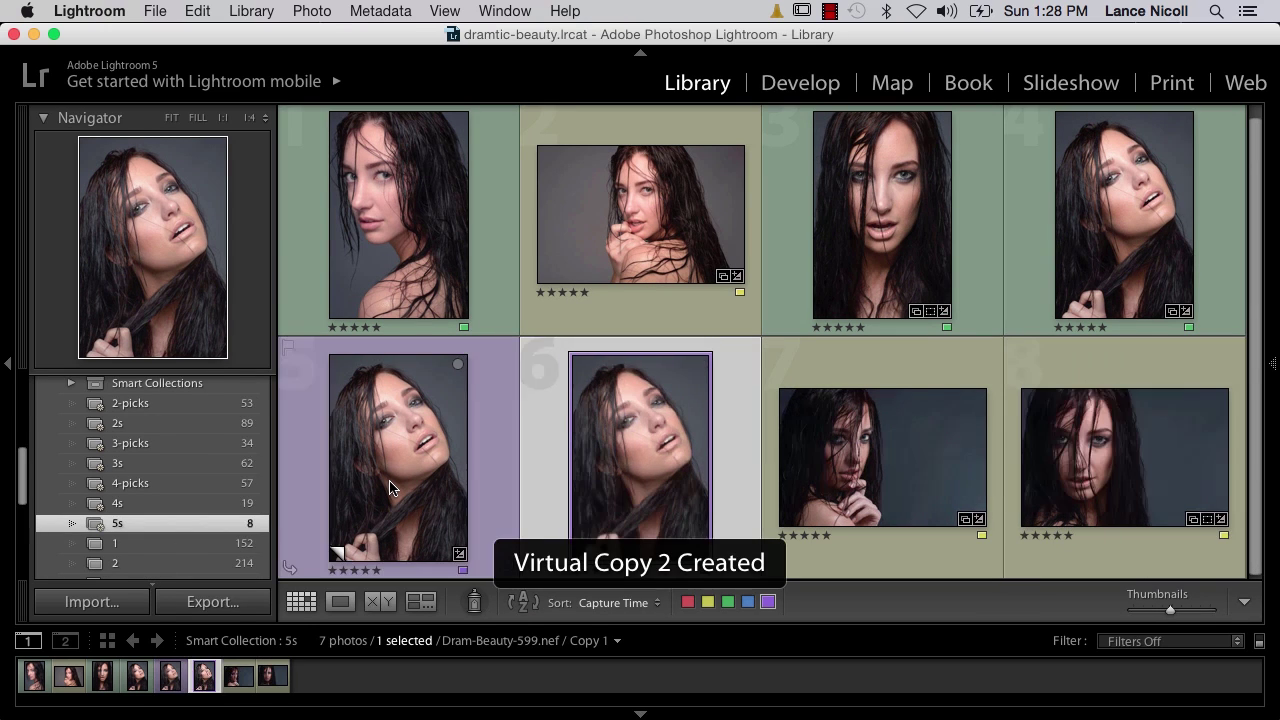
double_click(414, 398)
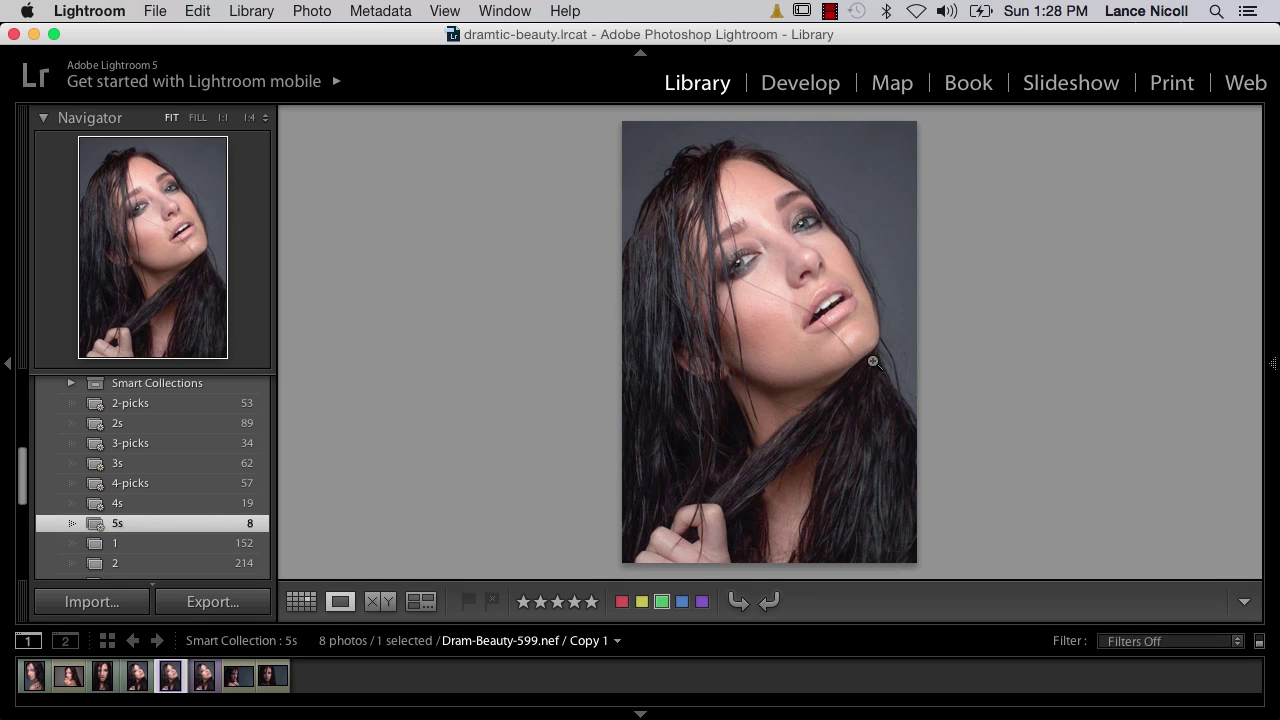
click(203, 676)
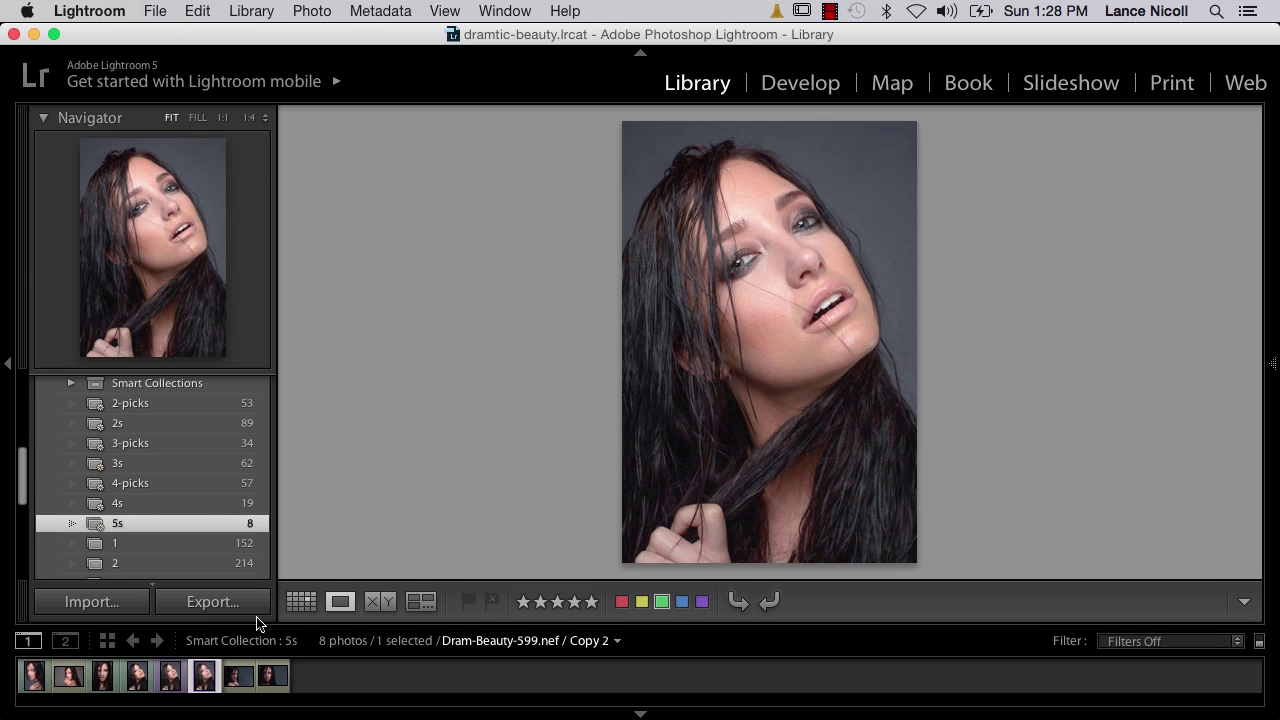
Brighten the second virtual copy in the Develop module by setting Shadows to +65 and Exposure to +0.80
click(828, 86)
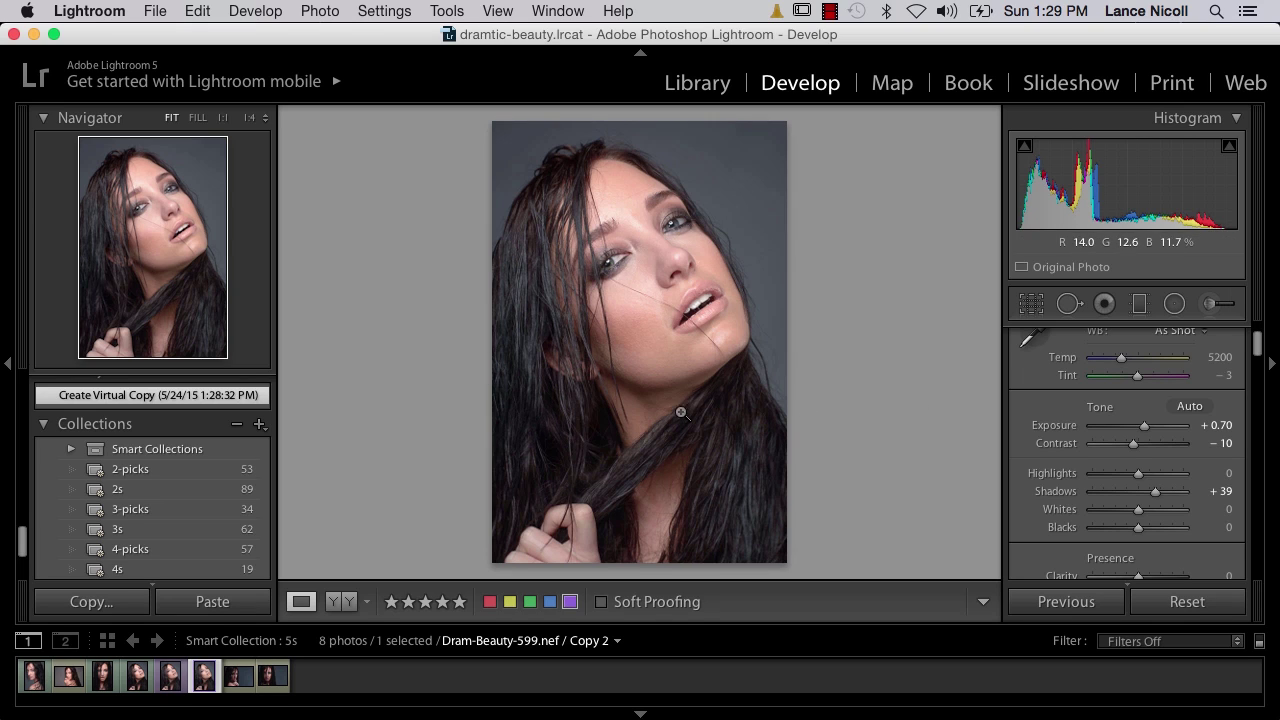
click(1167, 492)
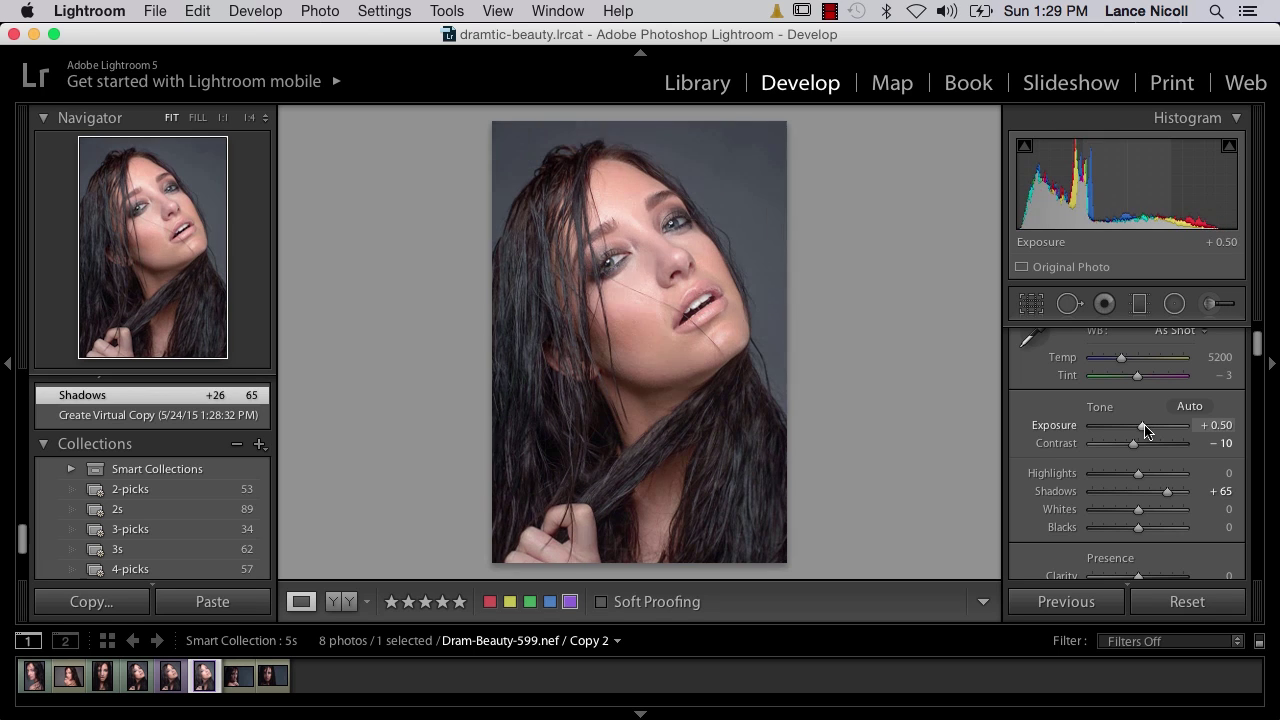
drag(1145, 430, 1148, 430)
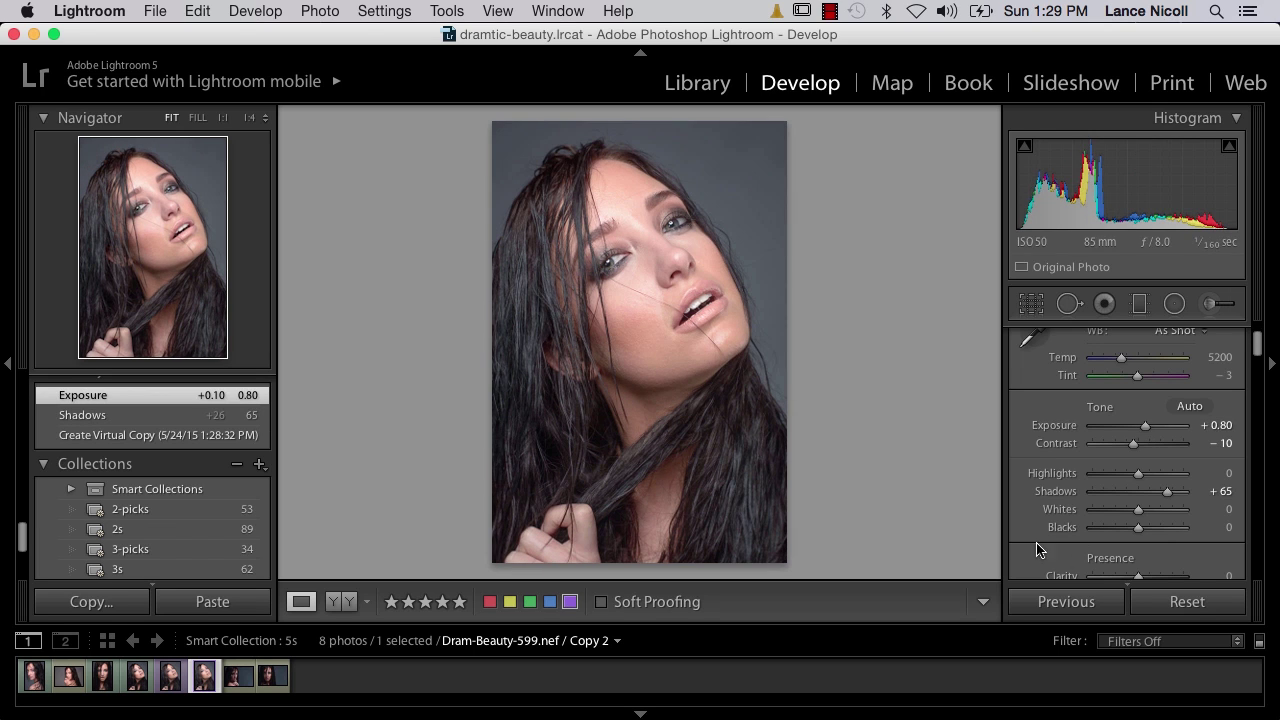
Select both purple-labelled virtual copies in the Library grid and open them together as layers in Photoshop
key(g)
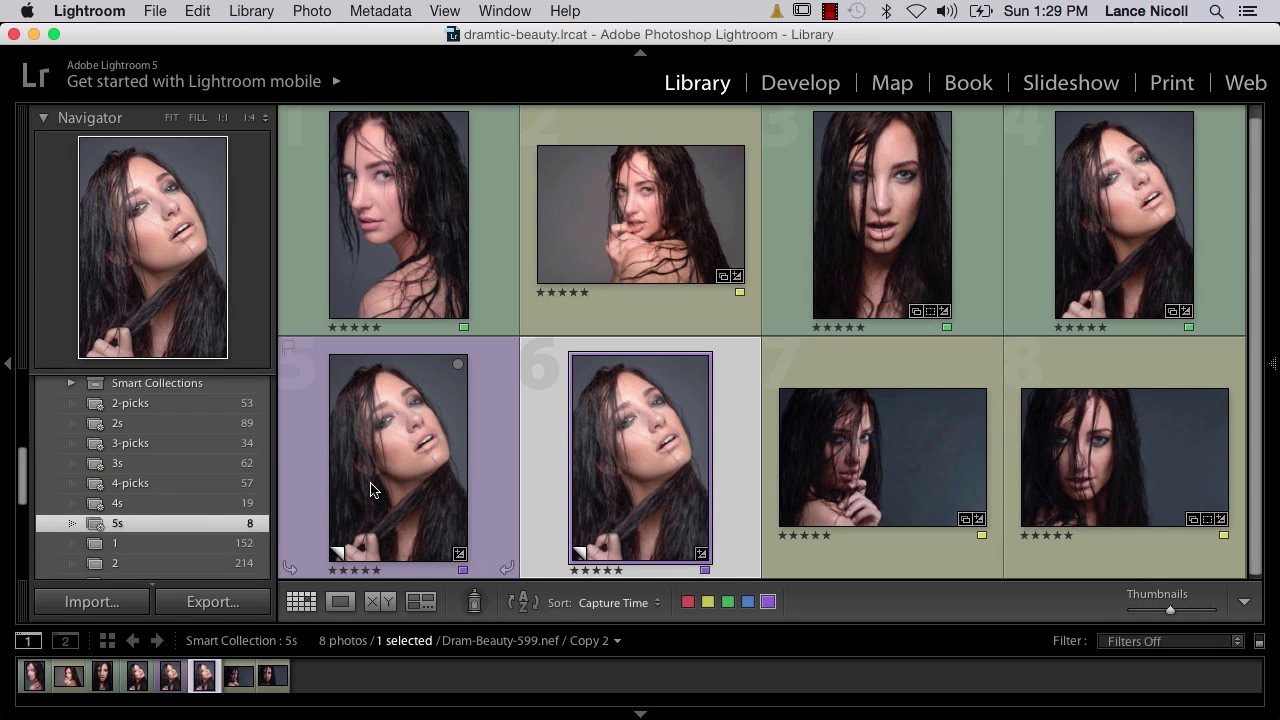
shift+click(370, 489)
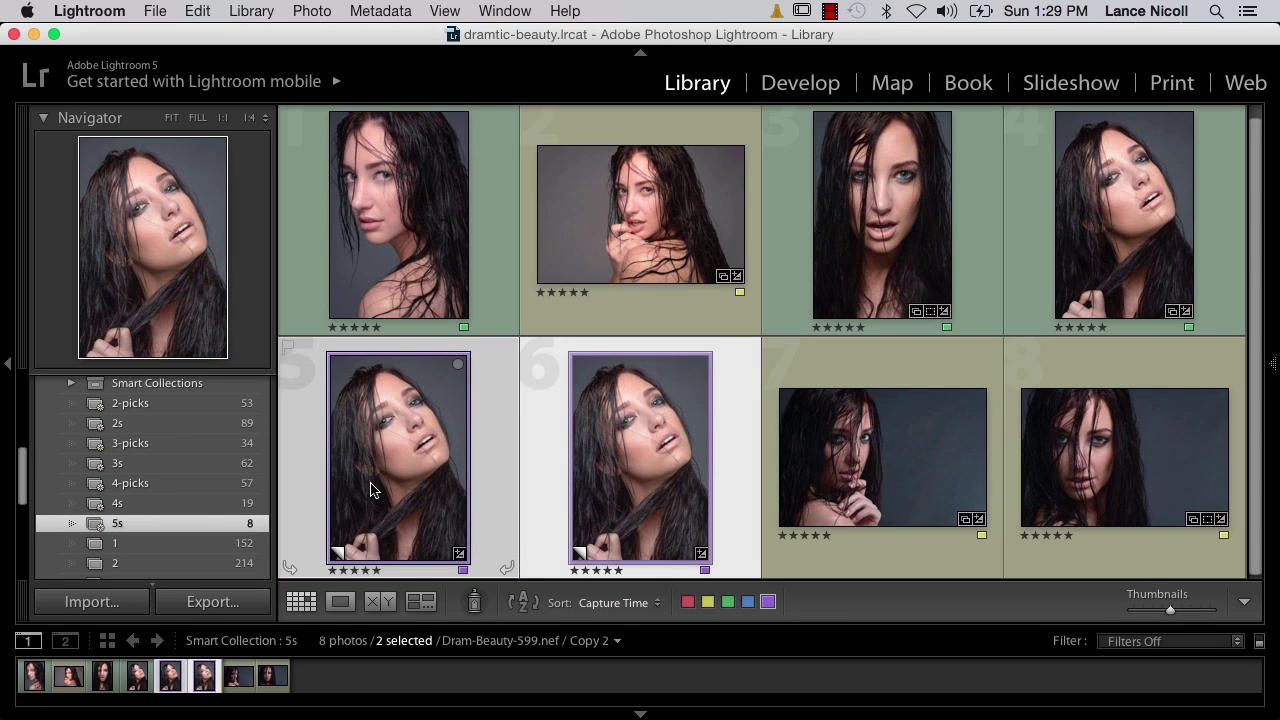
click(312, 11)
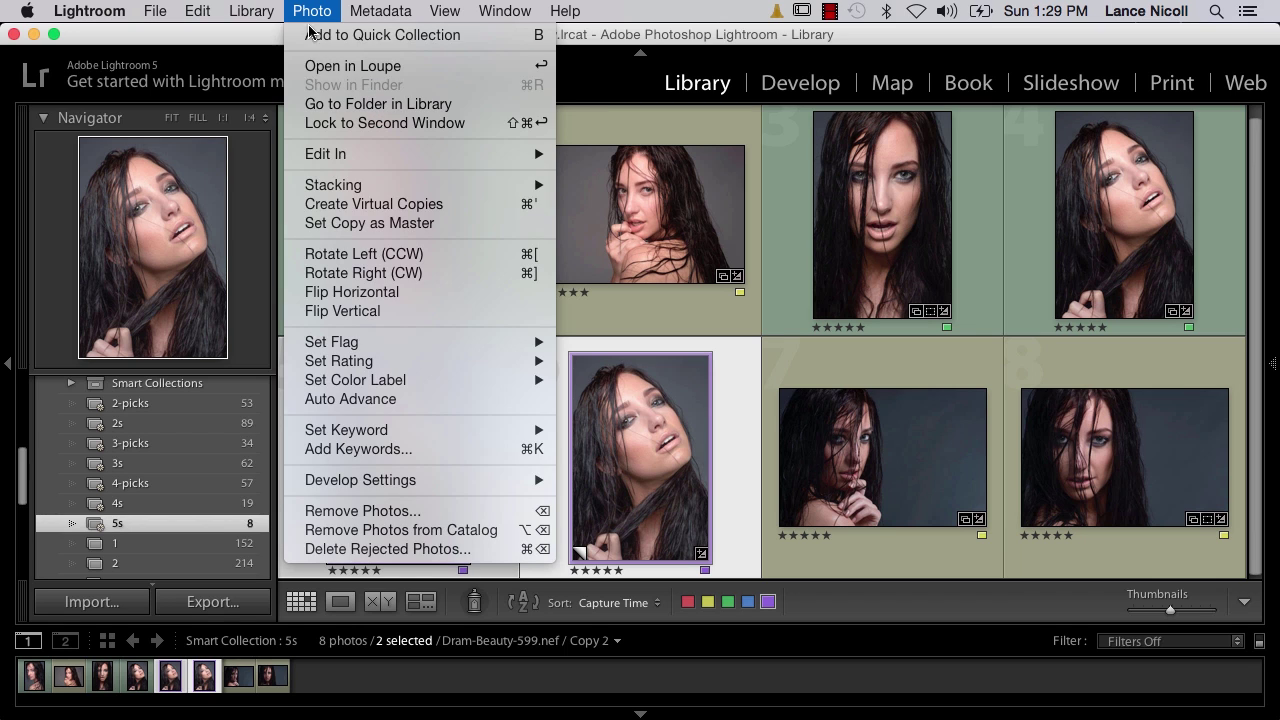
mouse_move(368, 155)
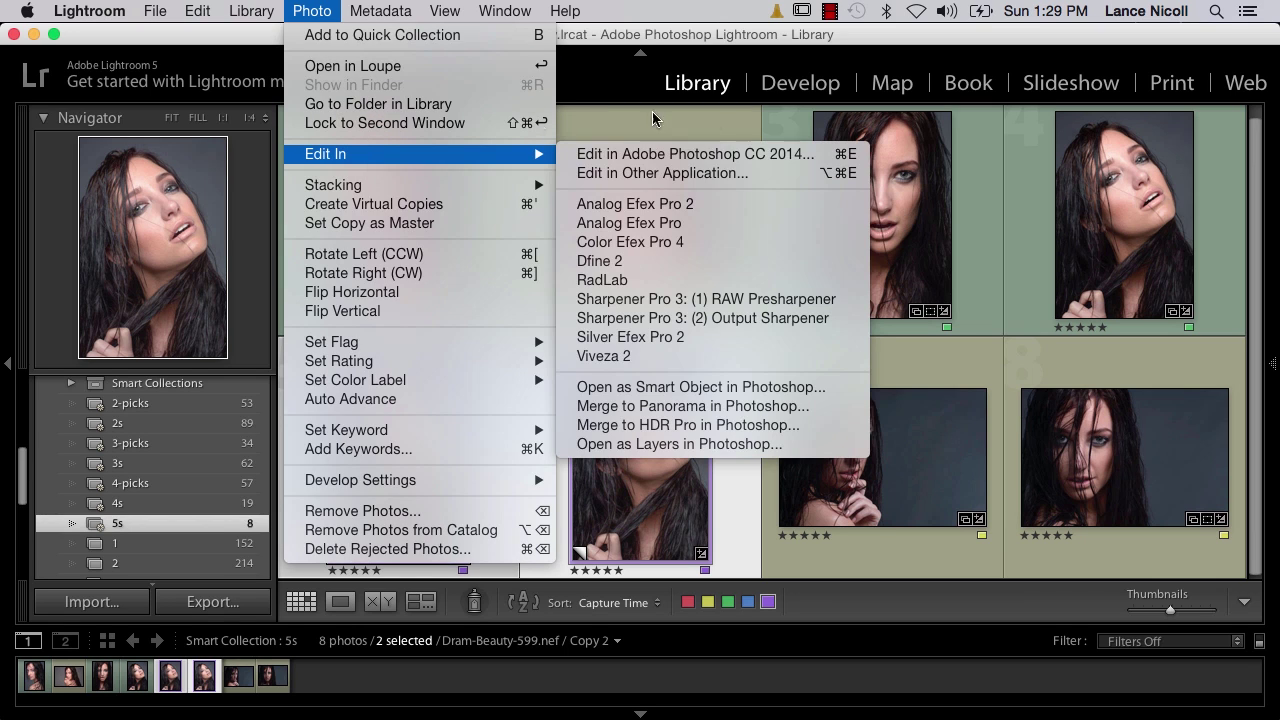
click(631, 452)
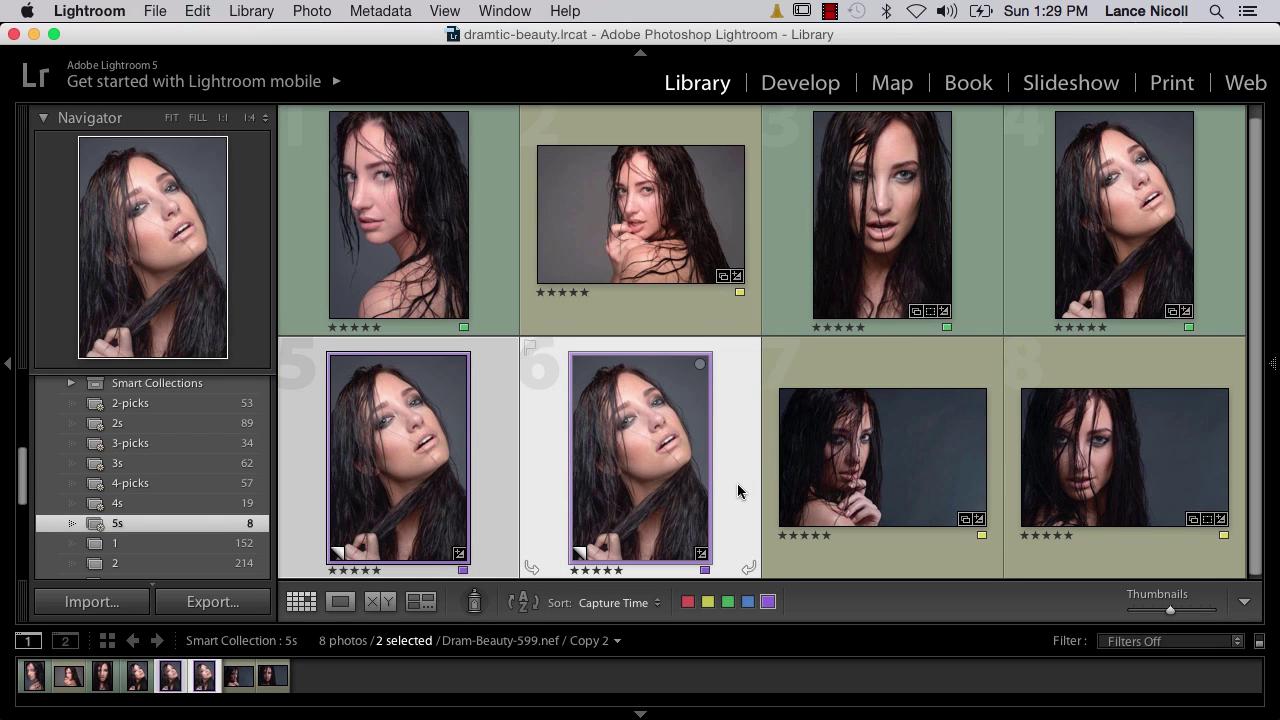
right_click(738, 491)
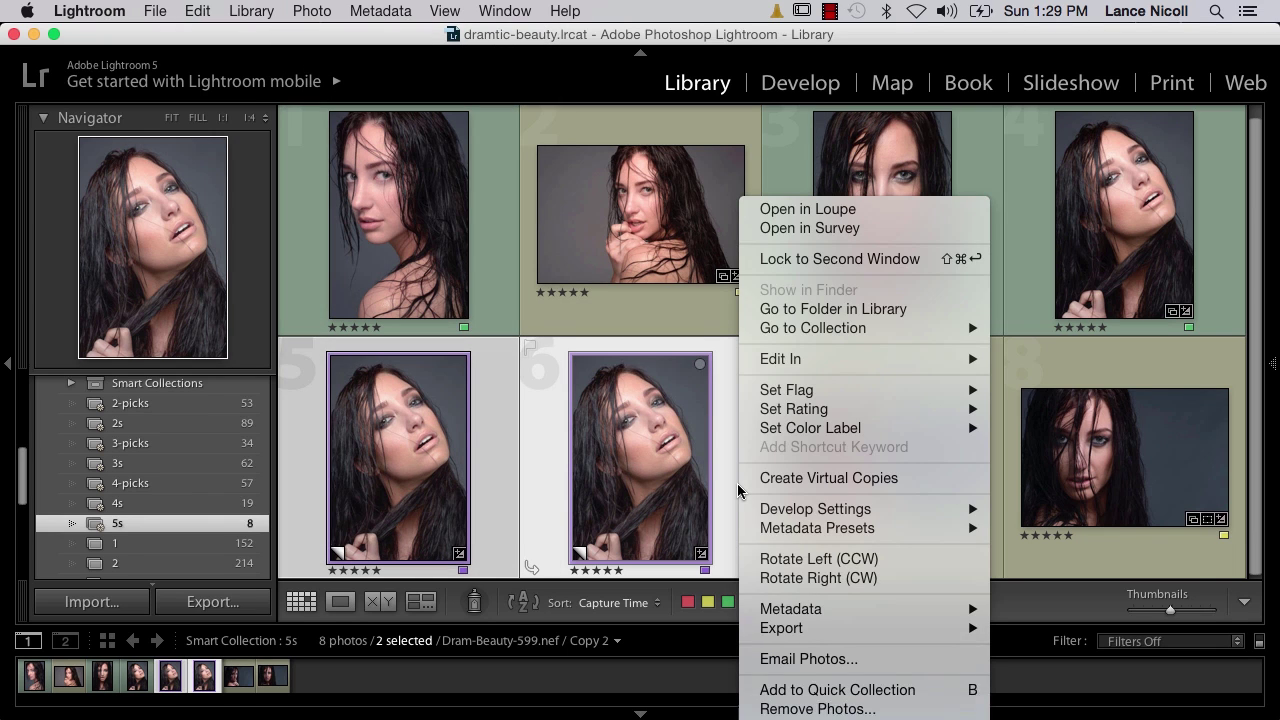
mouse_move(751, 632)
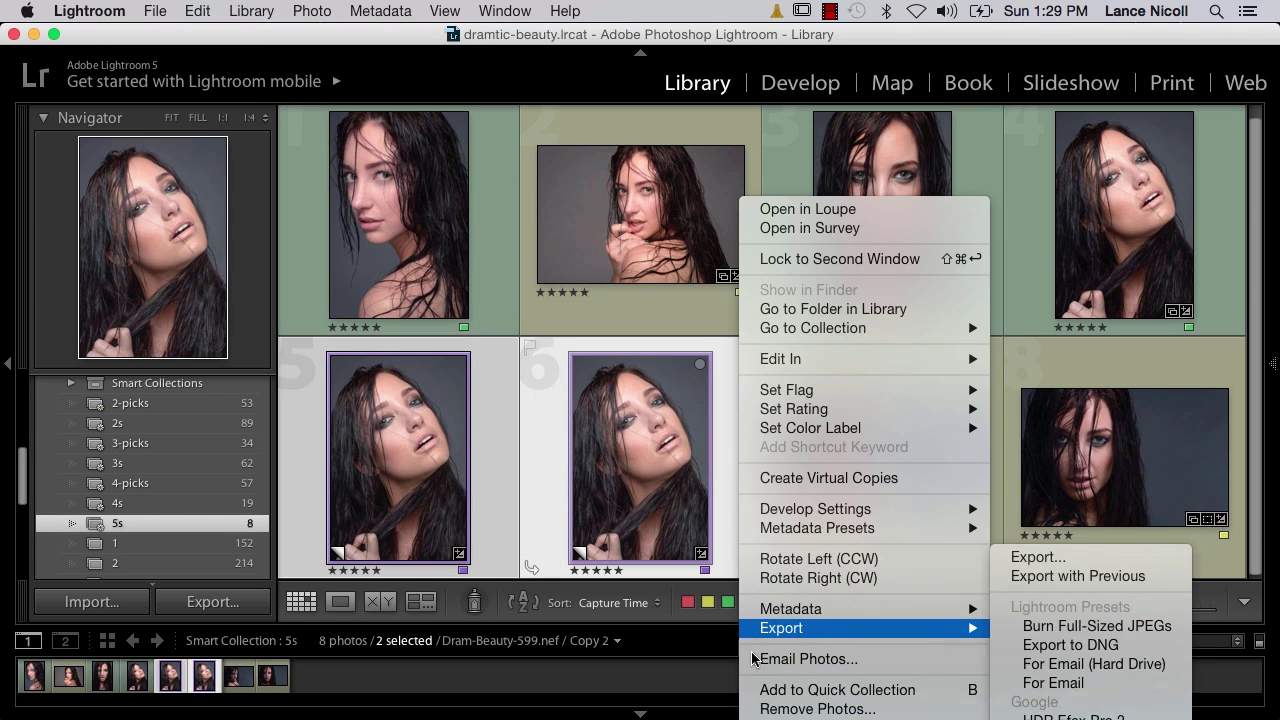
mouse_move(801, 362)
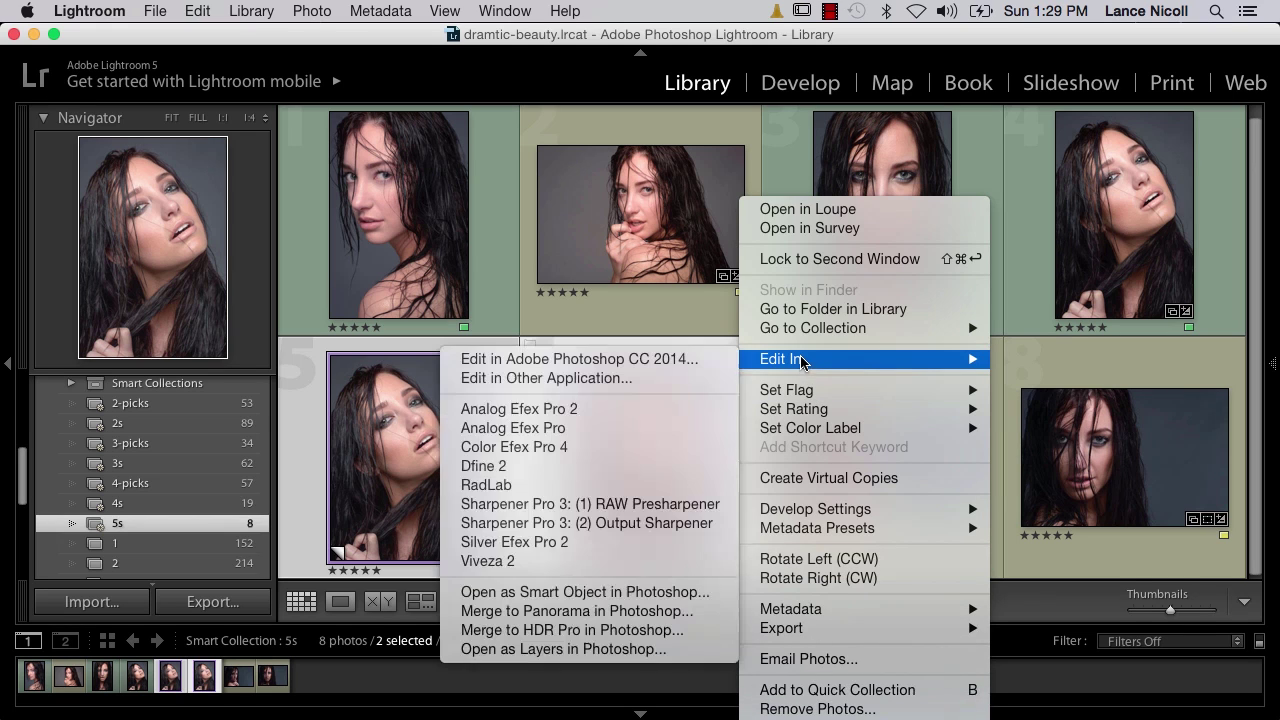
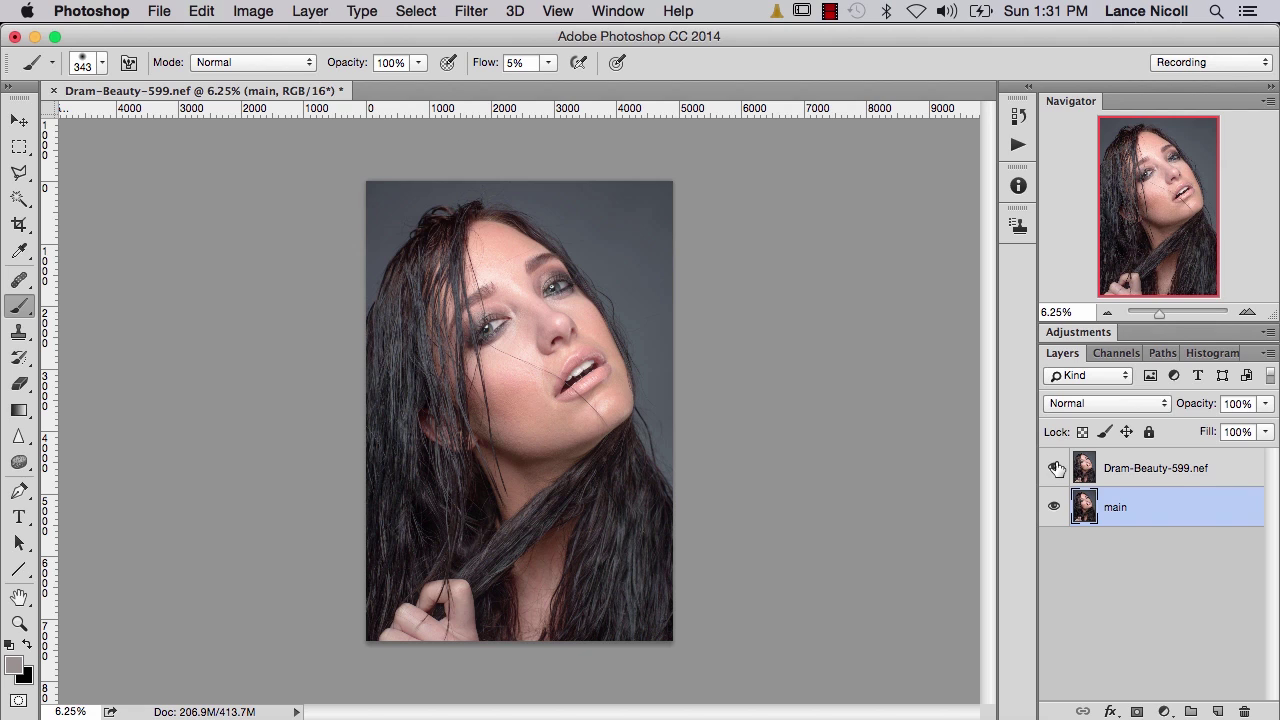
Rename the upper Dram-Beauty-599.nef layer "hair" and add a black layer mask that hides it
double_click(1156, 470)
text(ha)
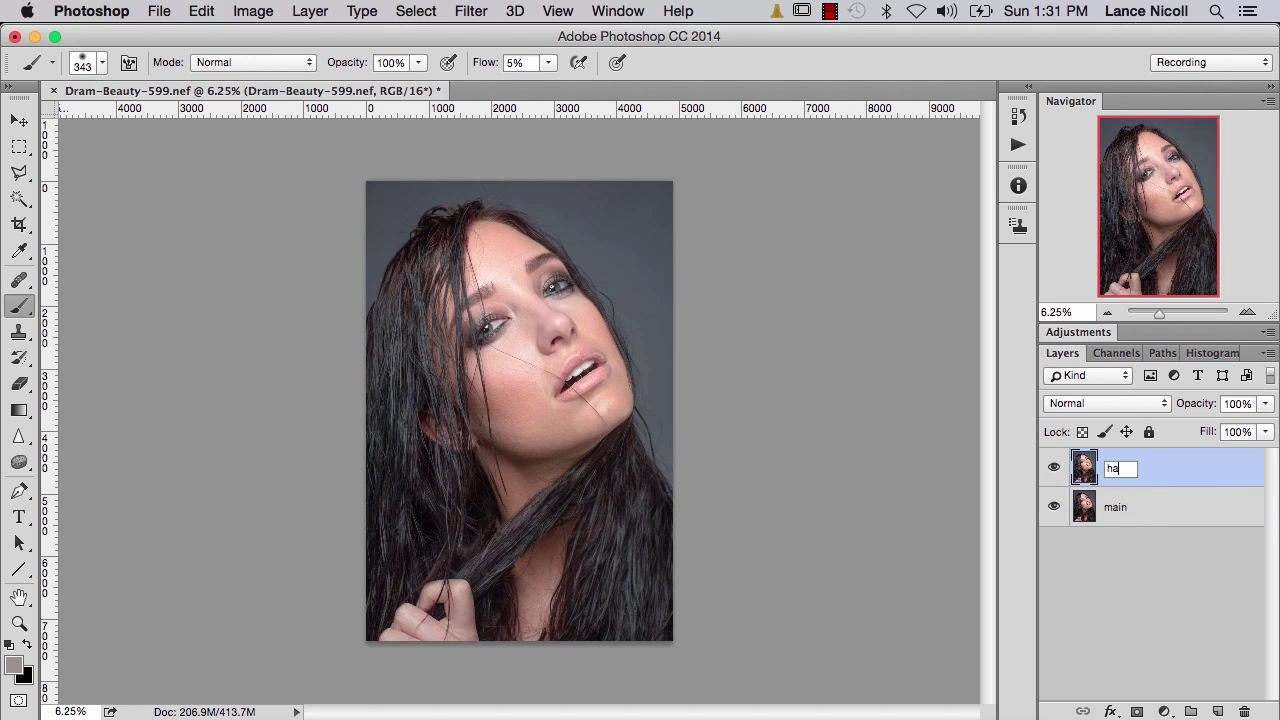
text(ir)
key(Return)
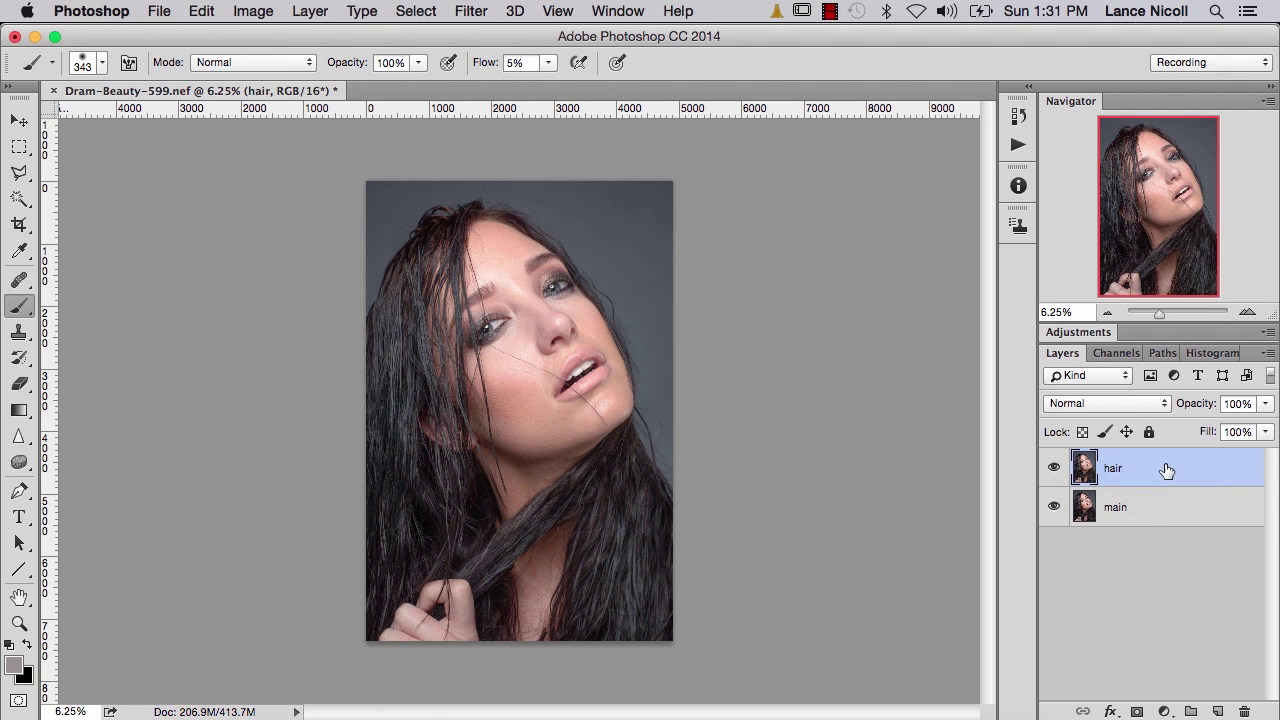
alt+click(1138, 712)
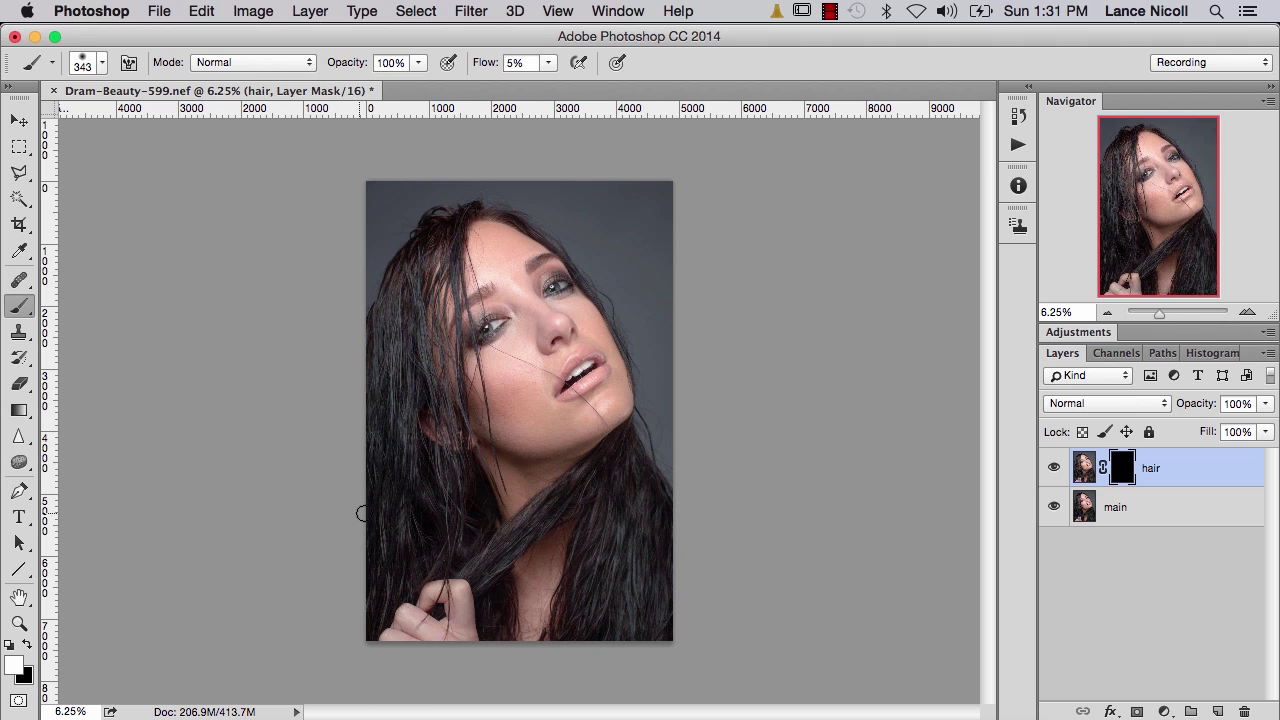
Enlarge the brush to 1300 px and paint white at 5% flow on the hair layer's mask over the lower-left hair
key(bracketright)
key(bracketright)
key(bracketright)
key(bracketright)
key(bracketright)
key(bracketright)
key(bracketright)
key(bracketright)
key(bracketright)
key(bracketright)
drag(407, 553, 403, 543)
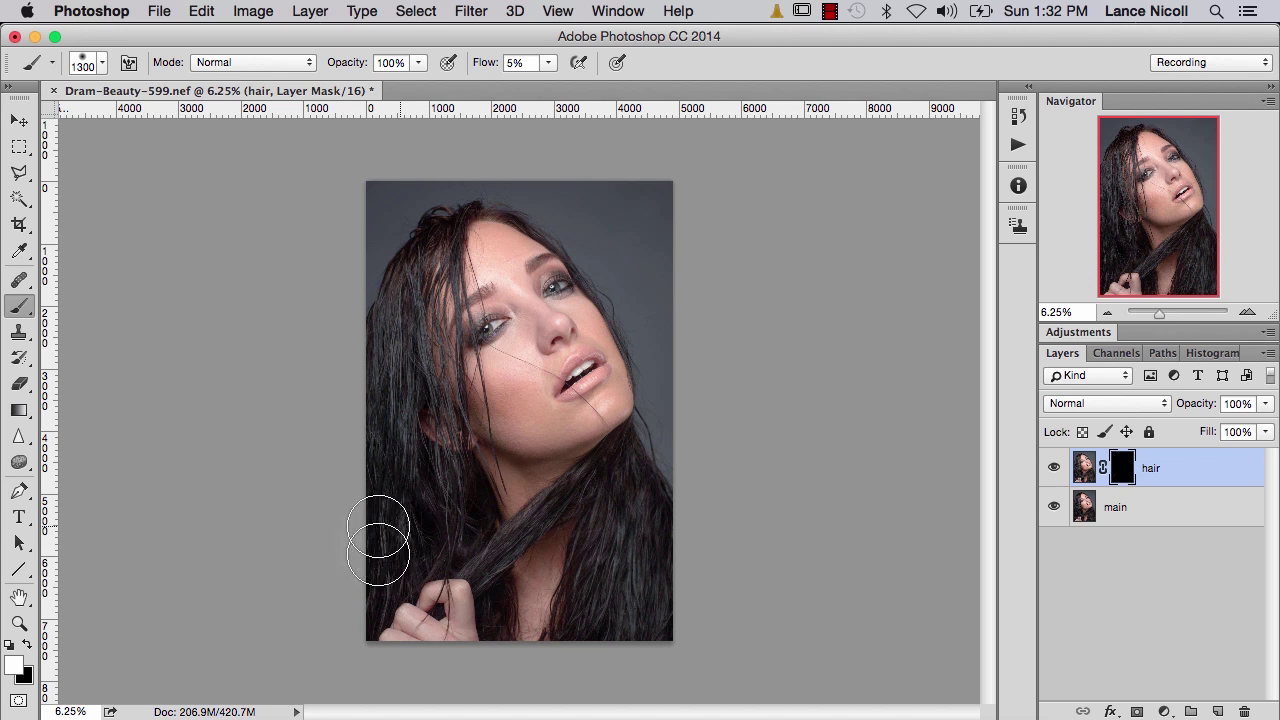
mouse_move(391, 500)
mouse_down()
mouse_move(434, 491)
mouse_move(426, 480)
mouse_move(394, 497)
mouse_move(380, 417)
mouse_move(400, 349)
mouse_move(386, 586)
mouse_move(428, 520)
mouse_up()
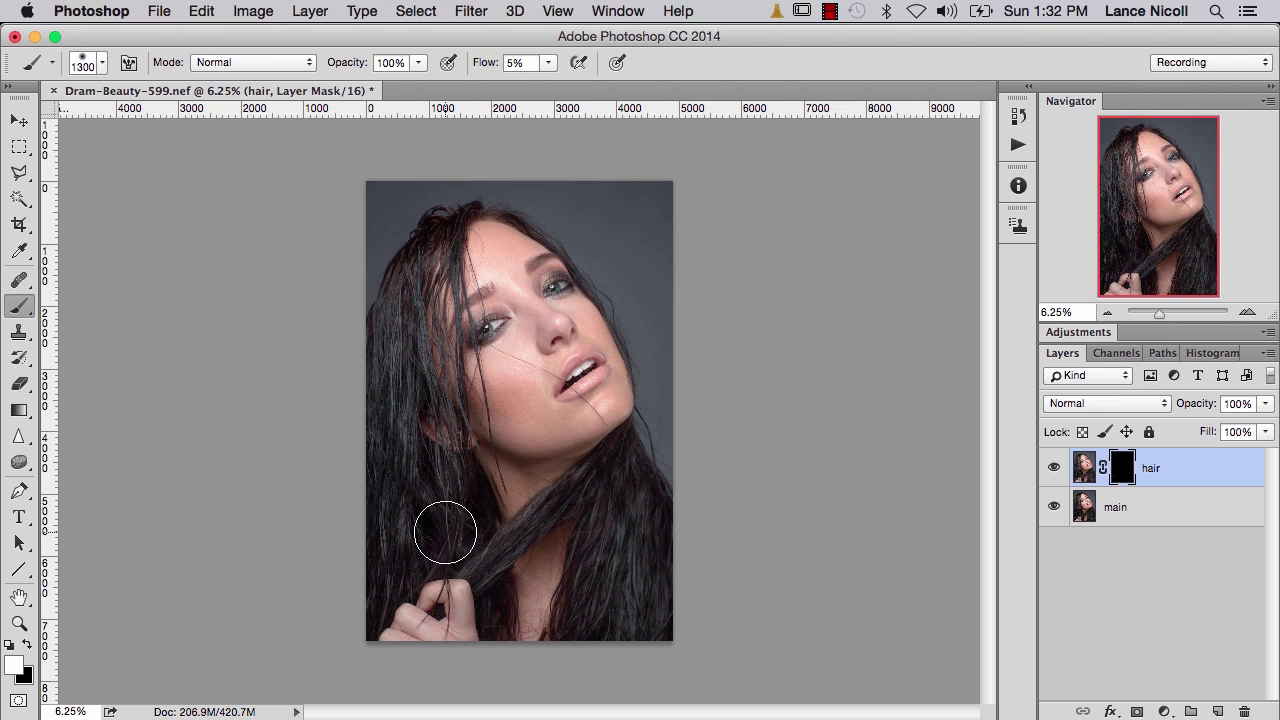
Reduce the brush to 700 px and continue painting the brighter hair in on the hair layer's mask
key(bracketleft)
key(bracketleft)
key(bracketleft)
key(bracketleft)
key(bracketleft)
key(bracketleft)
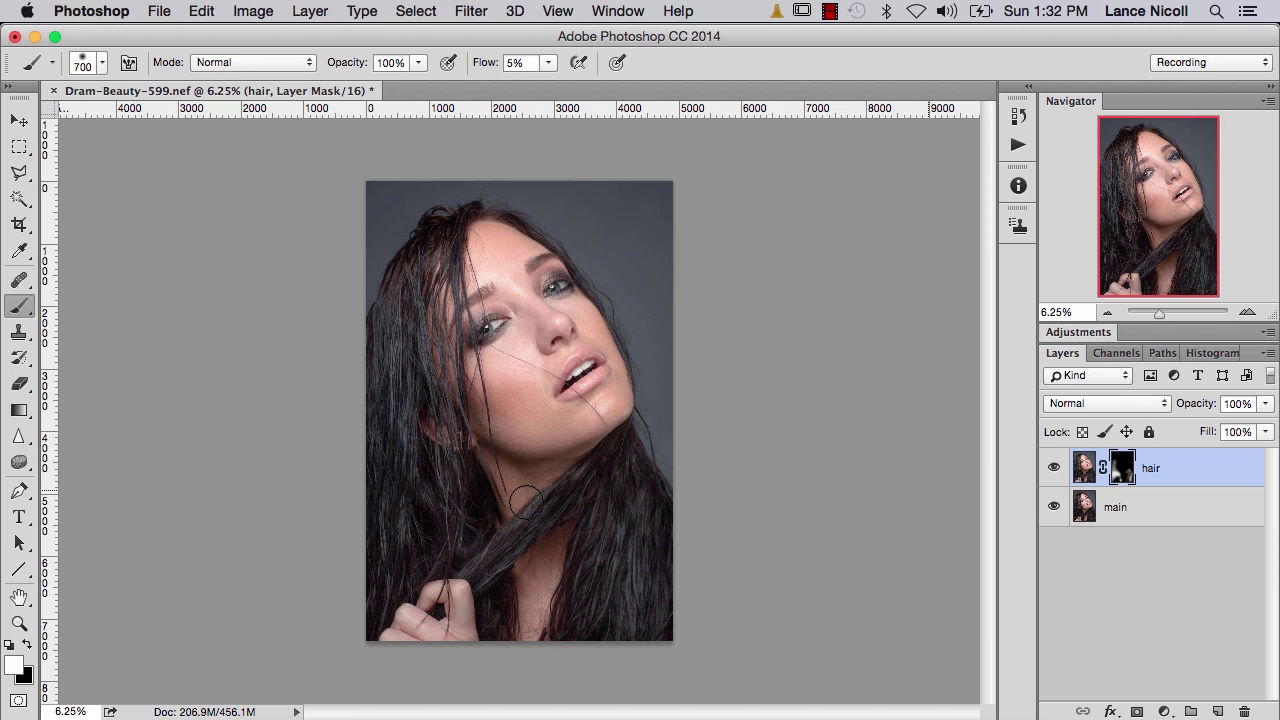
mouse_move(380, 537)
mouse_down()
mouse_move(377, 507)
mouse_move(374, 591)
mouse_up()
Stamp all visible layers into a new top layer and delete the hair and main layers beneath it
key(super+shift+n)
key(Return)
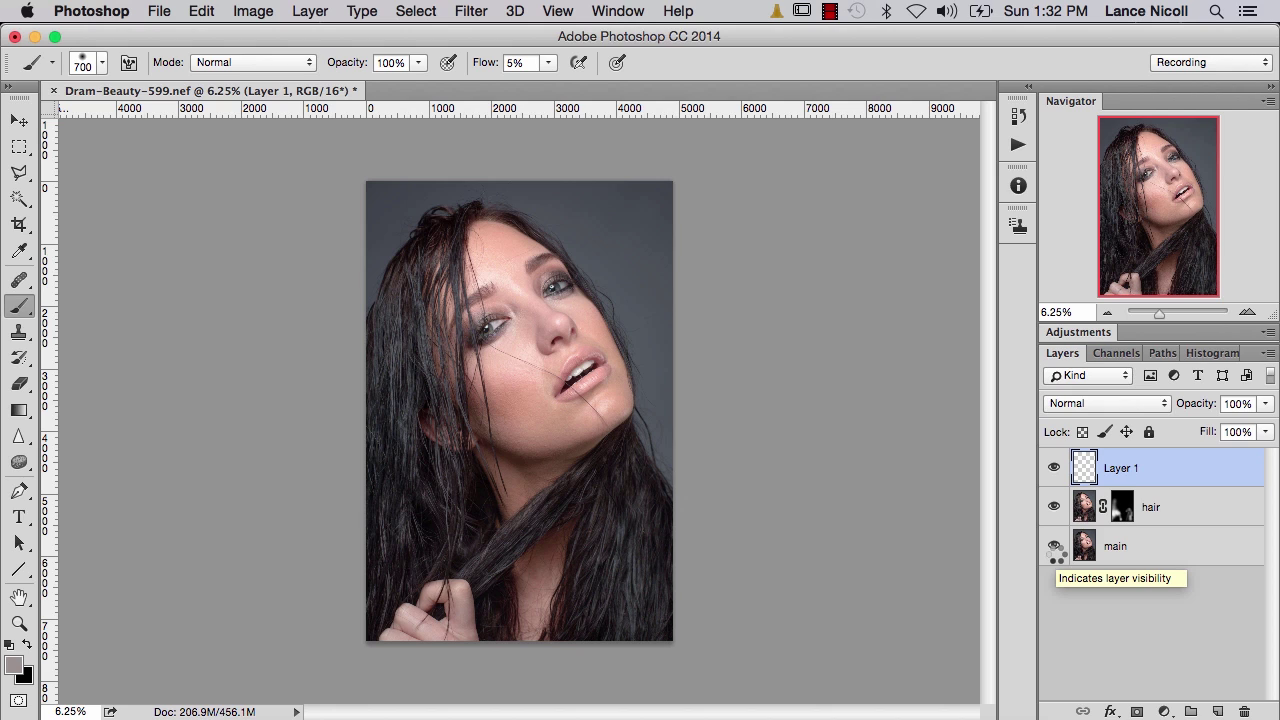
key(super+alt+shift+e)
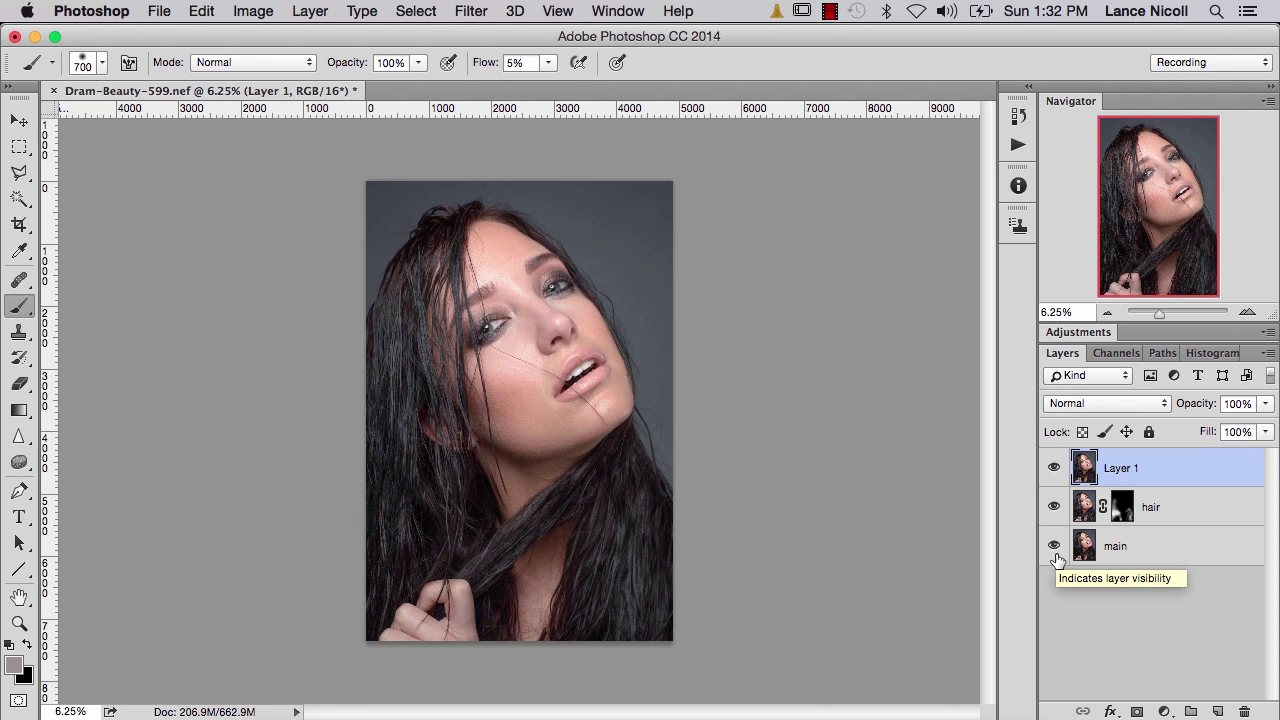
click(1180, 517)
shift+click(1168, 553)
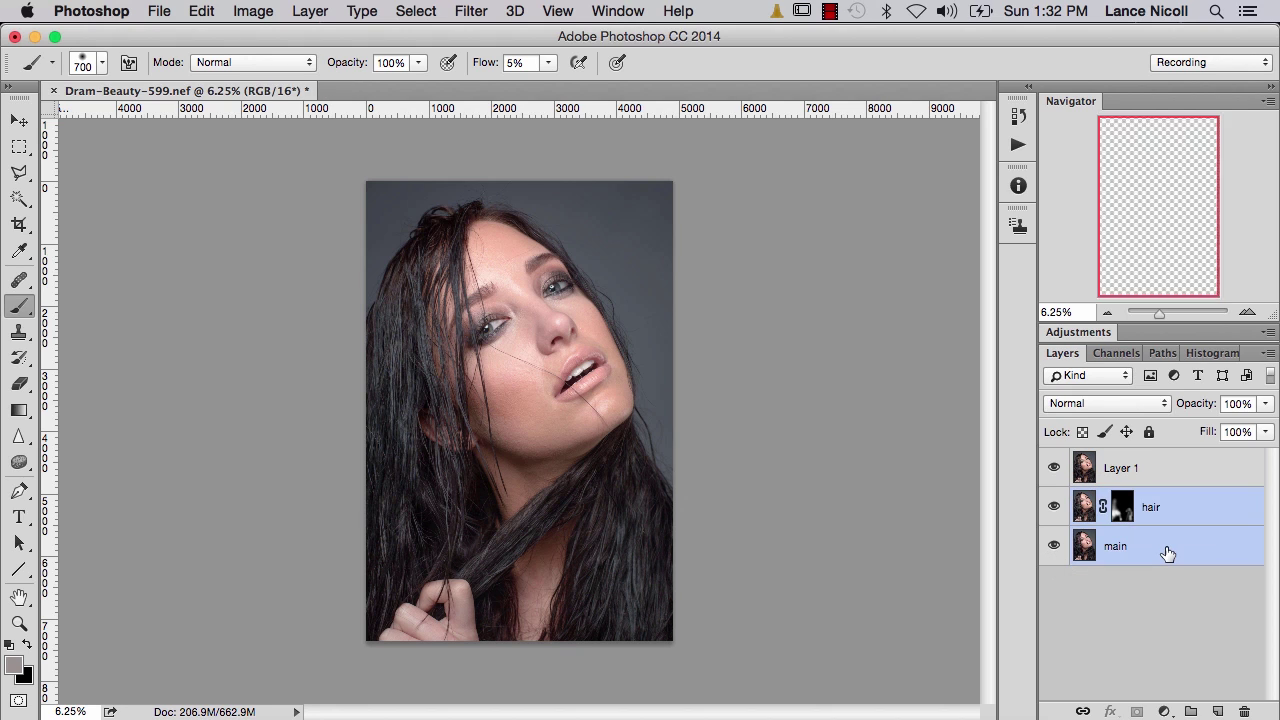
key(Delete)
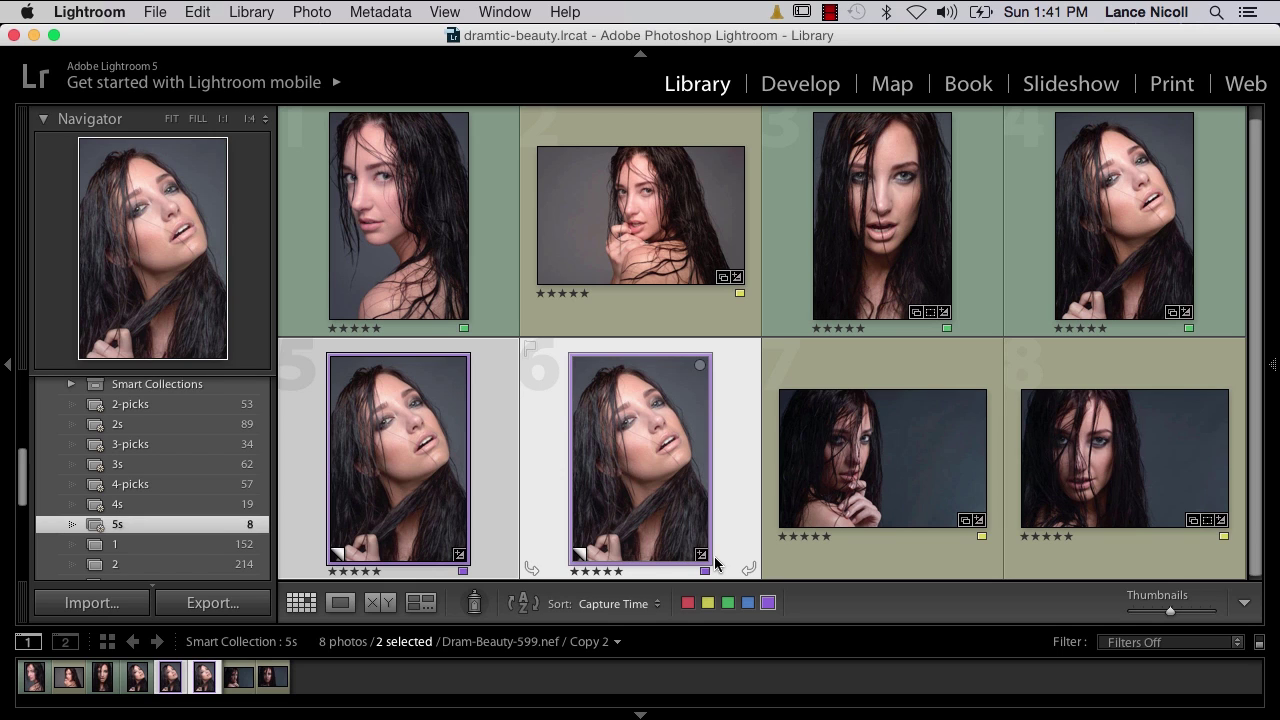
In Lightroom, rate the two virtual copies 4 stars and open the original green-labelled Dram-Beauty-599.nef as a Smart Object in Photoshop
key(4)
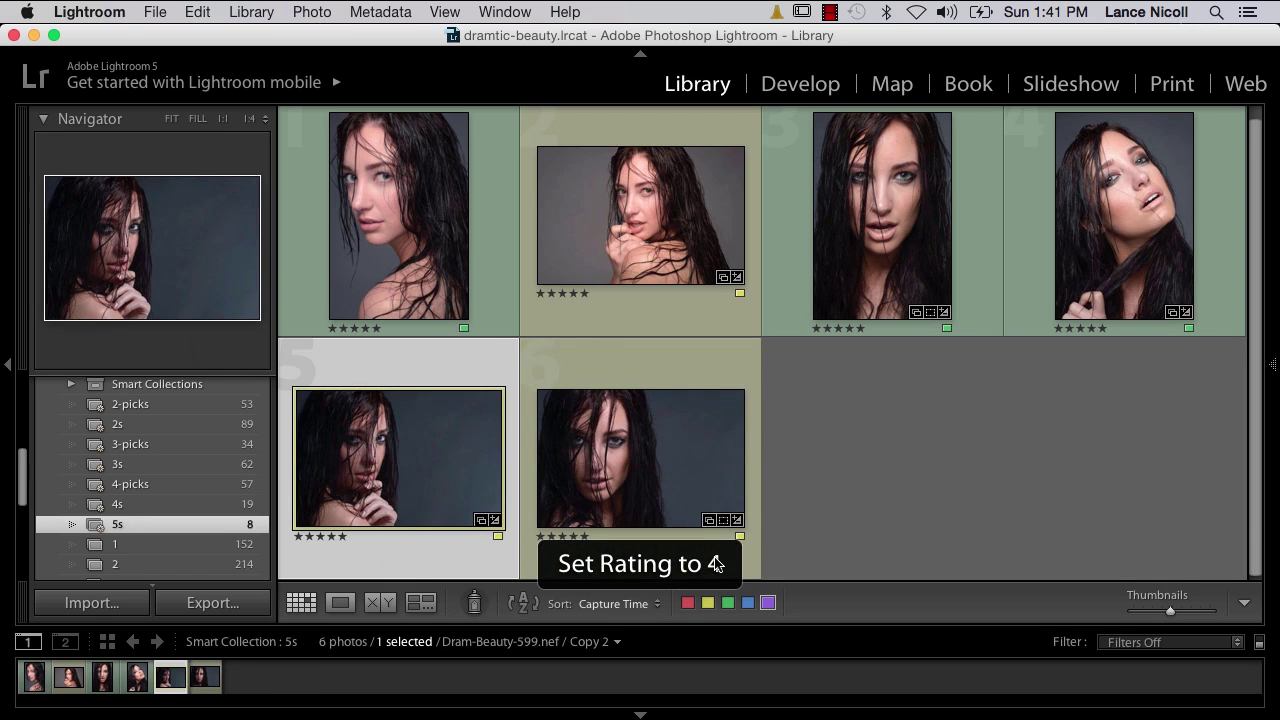
click(1140, 249)
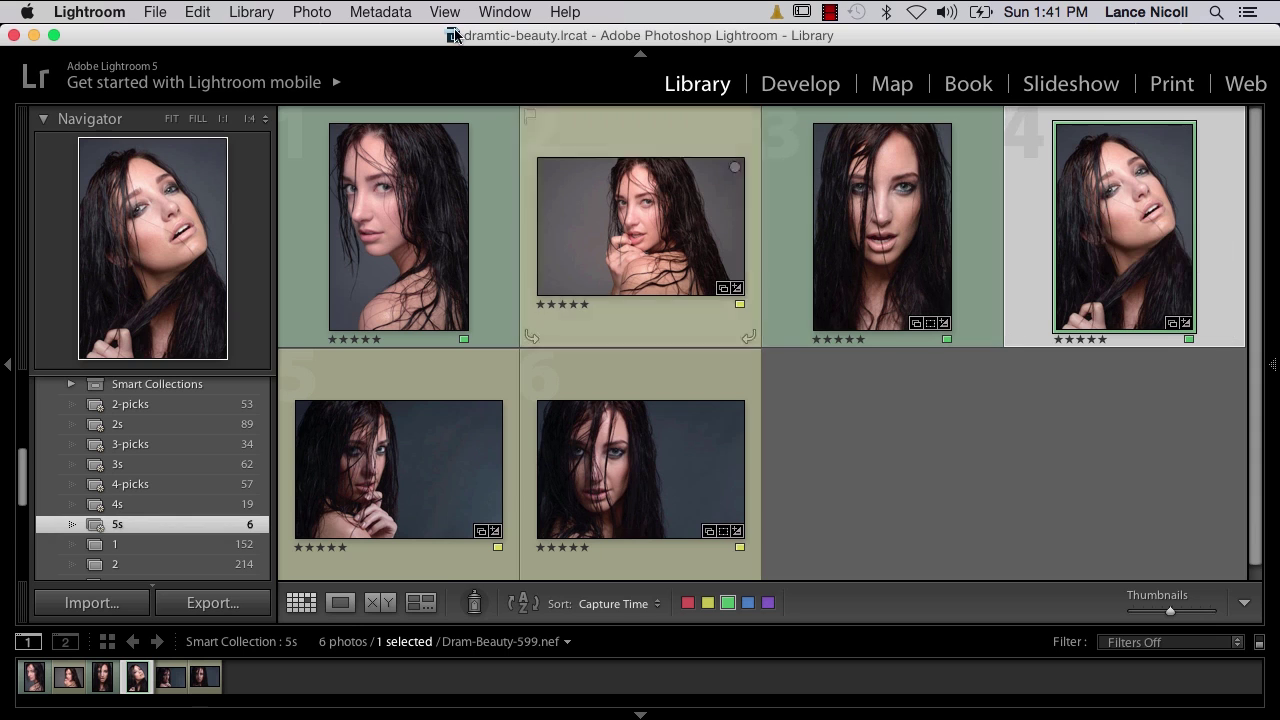
click(311, 12)
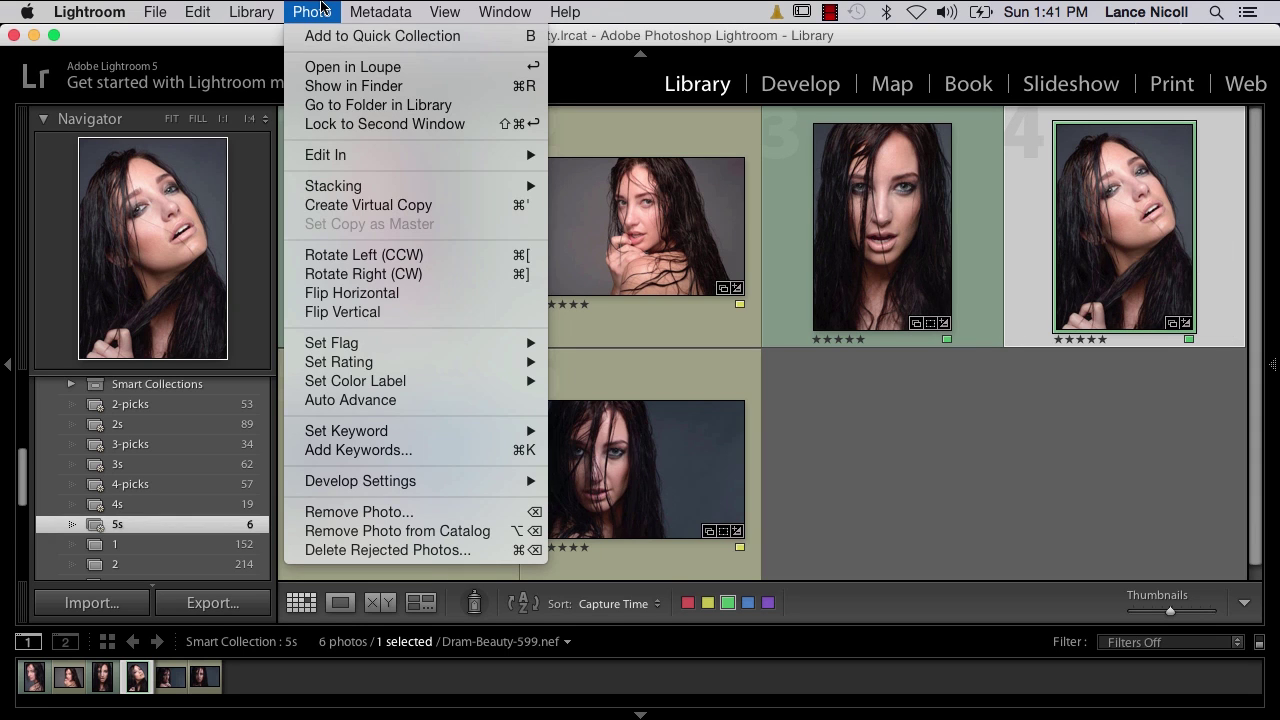
mouse_move(338, 155)
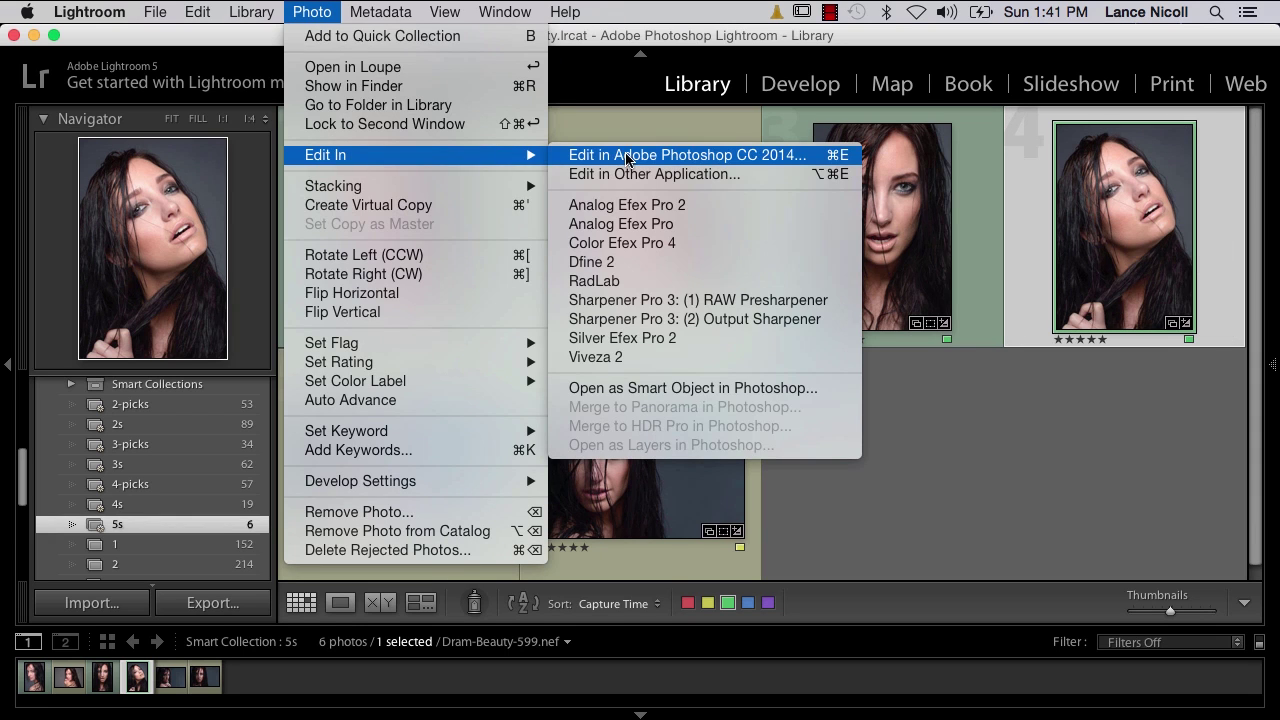
click(598, 392)
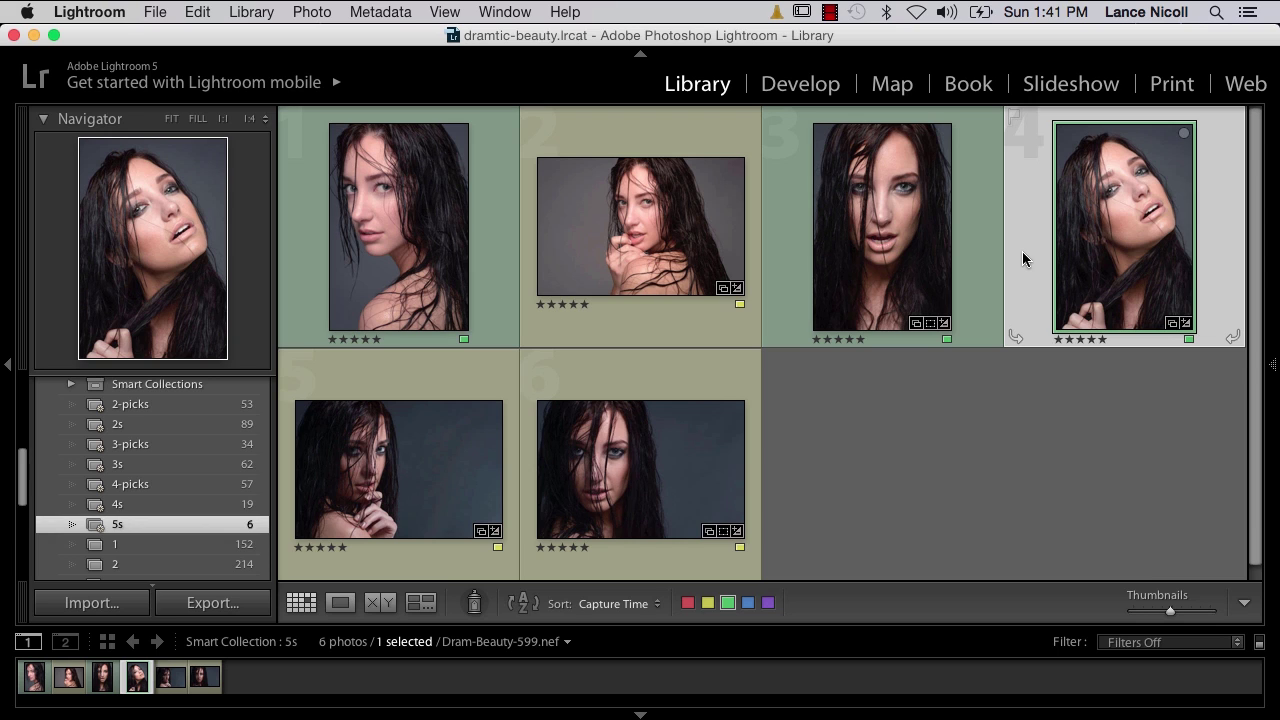
right_click(1022, 259)
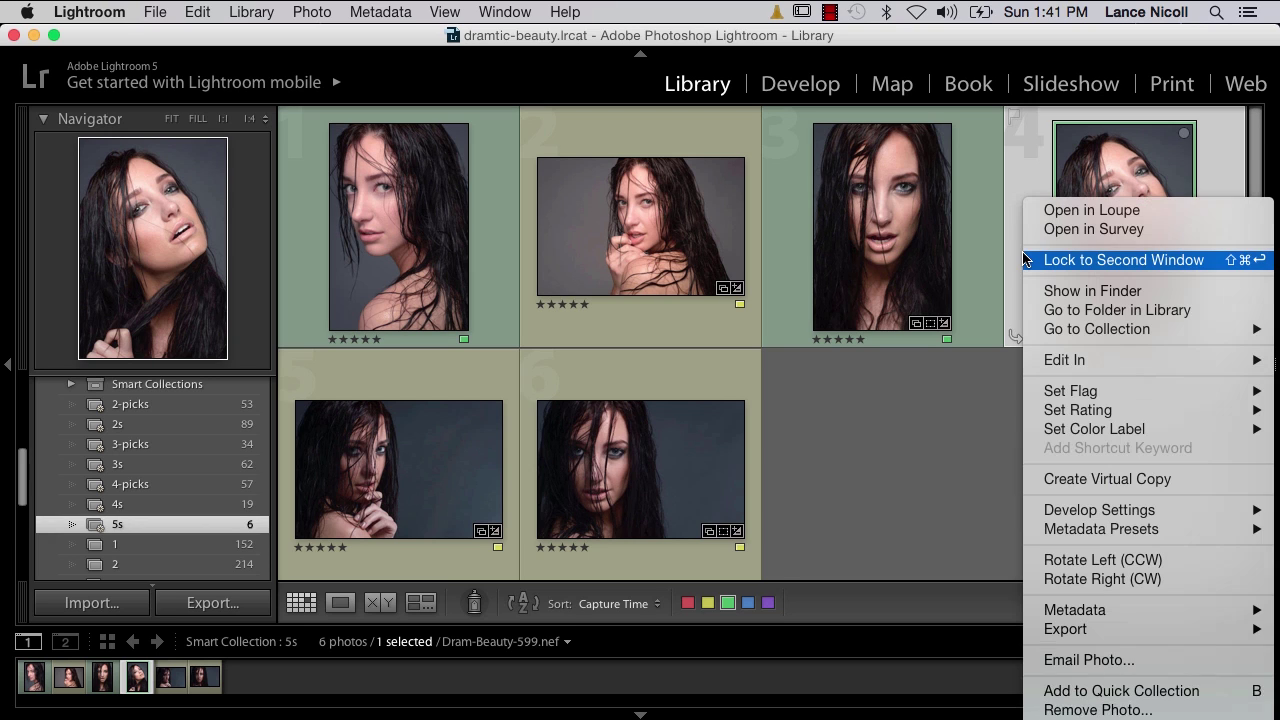
mouse_move(1055, 362)
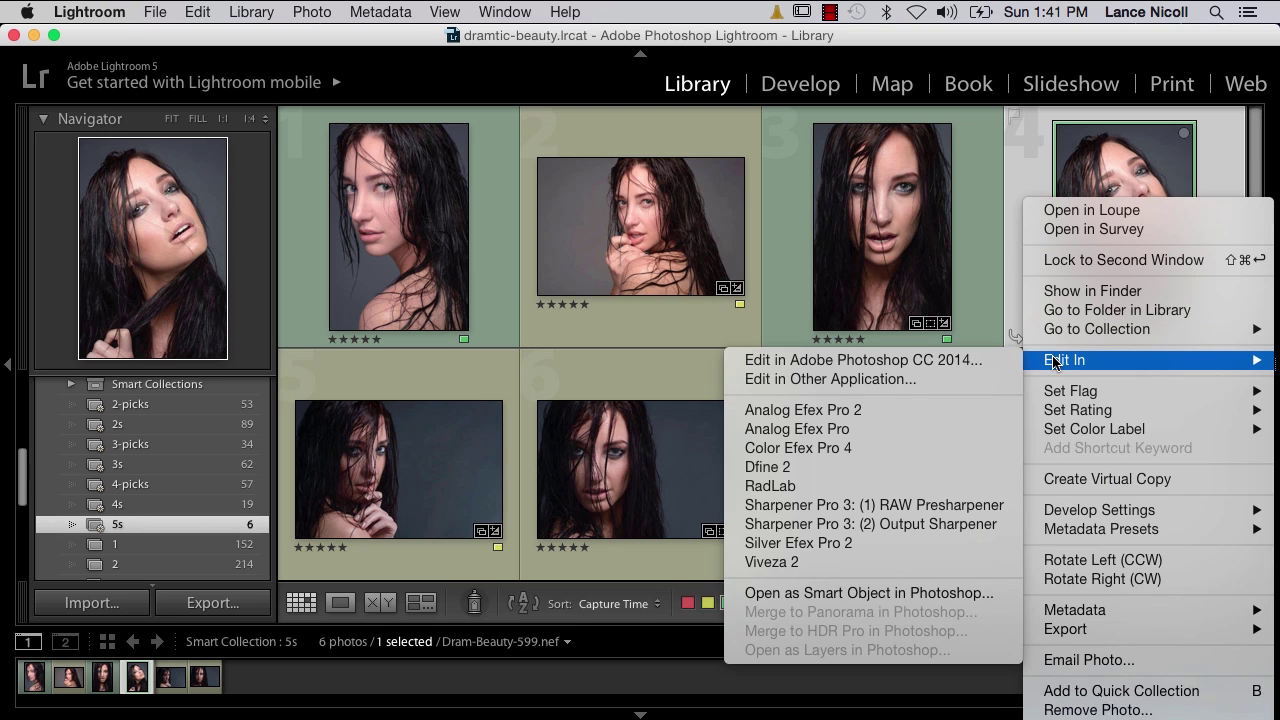
click(868, 594)
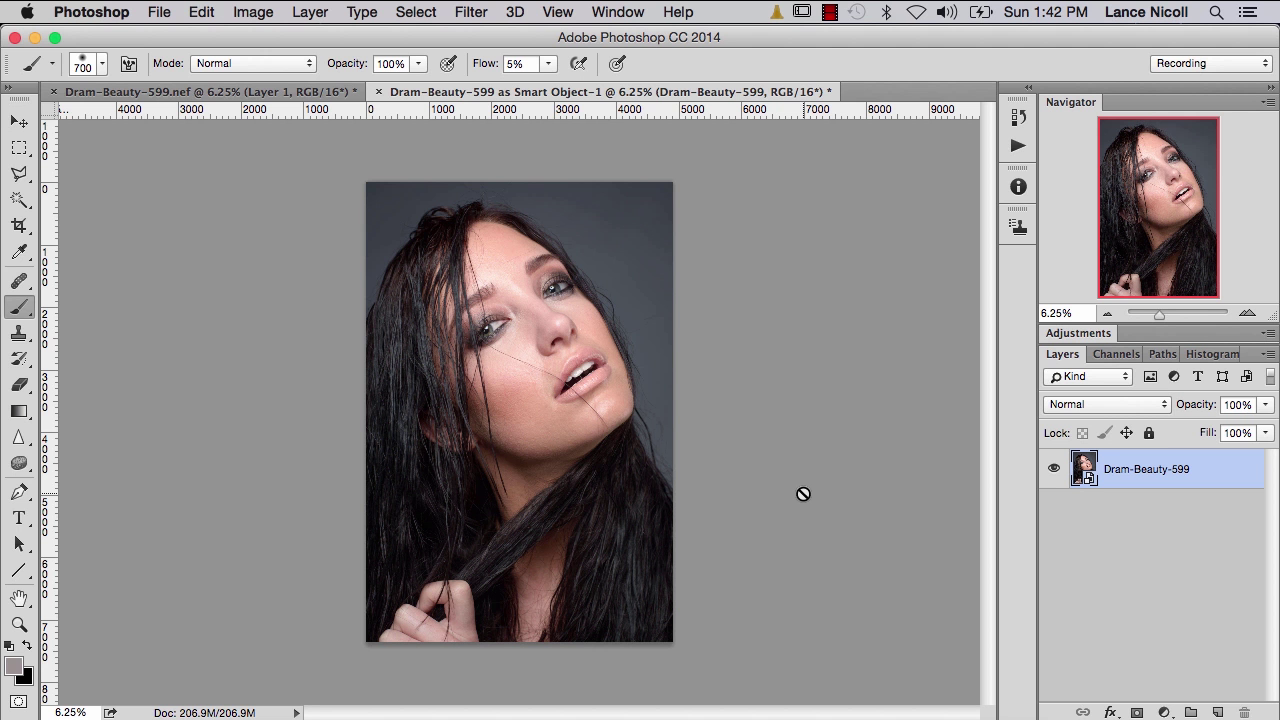
Open the Dram-Beauty-599 smart object in Camera Raw and review its Lens Corrections, Camera Calibration and Basic settings
double_click(1088, 472)
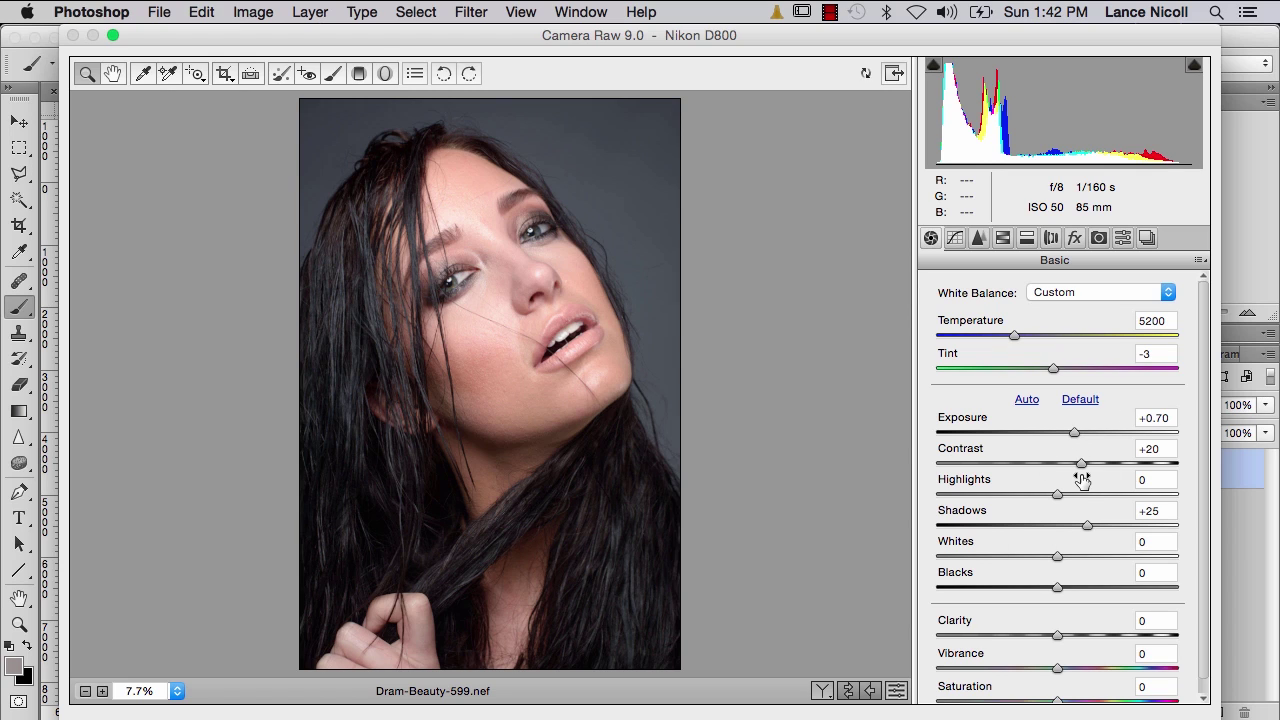
click(1048, 237)
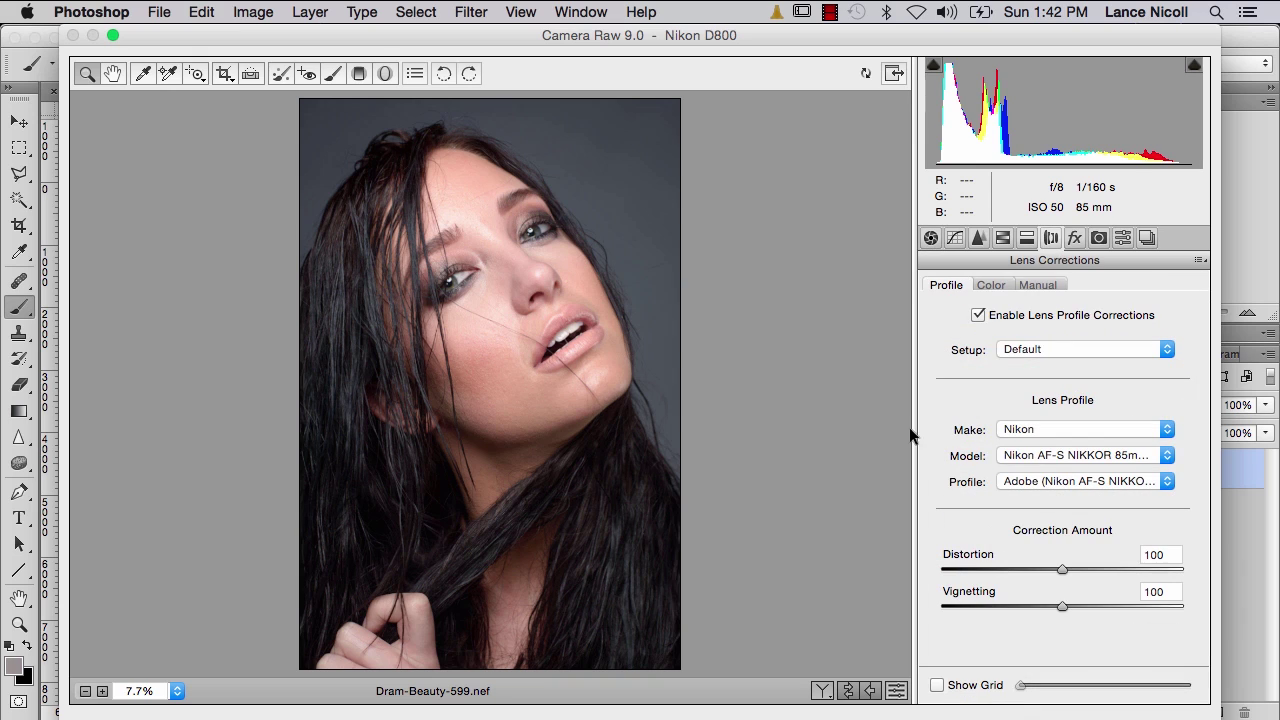
click(1100, 238)
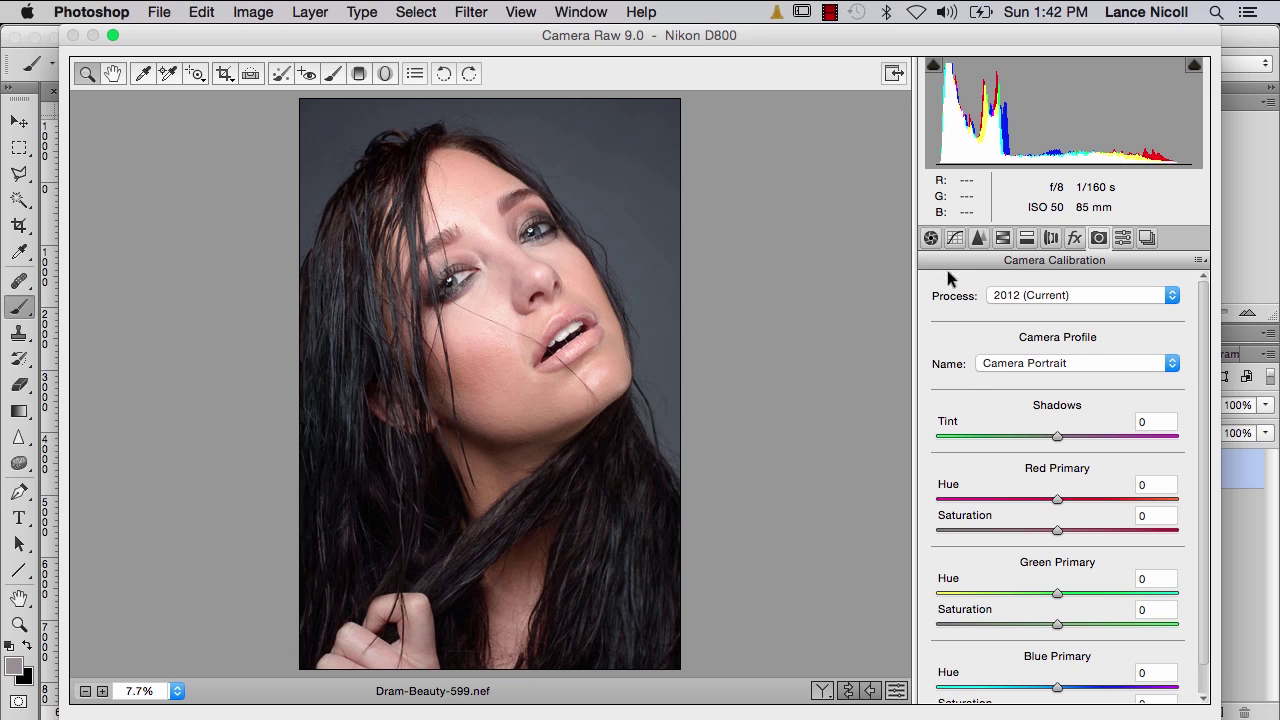
click(930, 240)
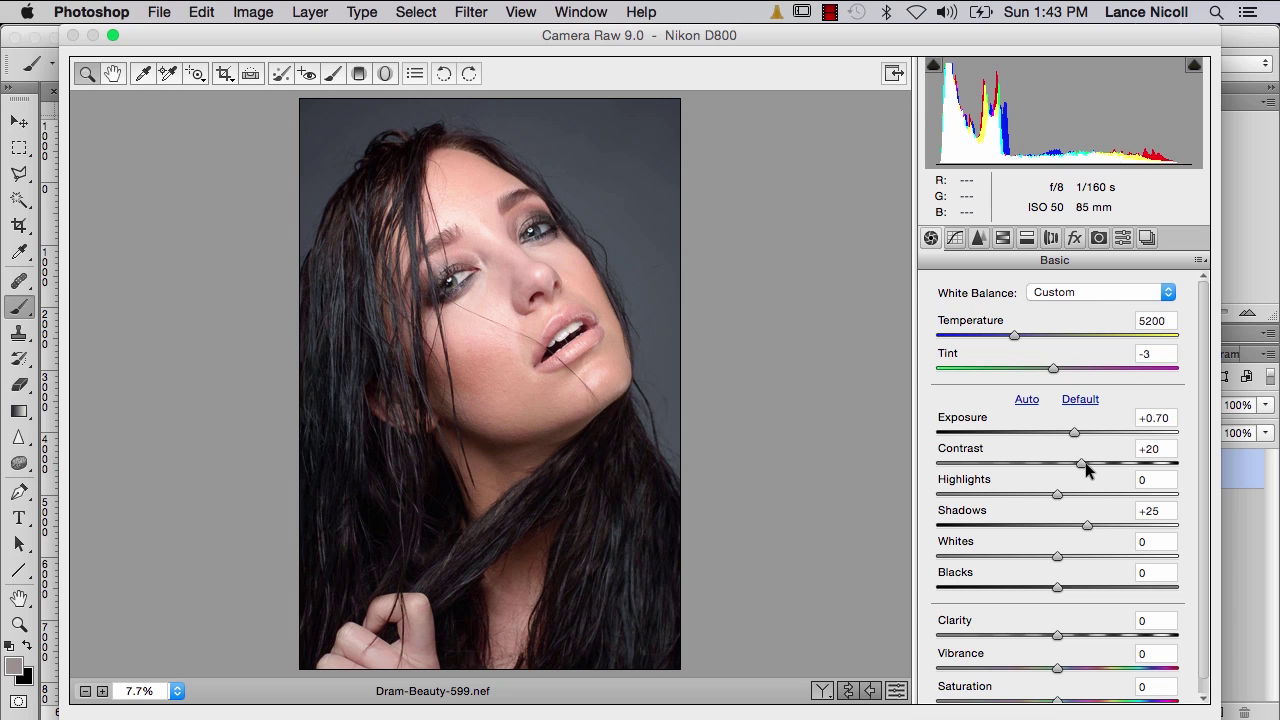
Set the smart object's Contrast to -10 and Shadows to +43 in Camera Raw and apply the changes
drag(1083, 462, 1046, 463)
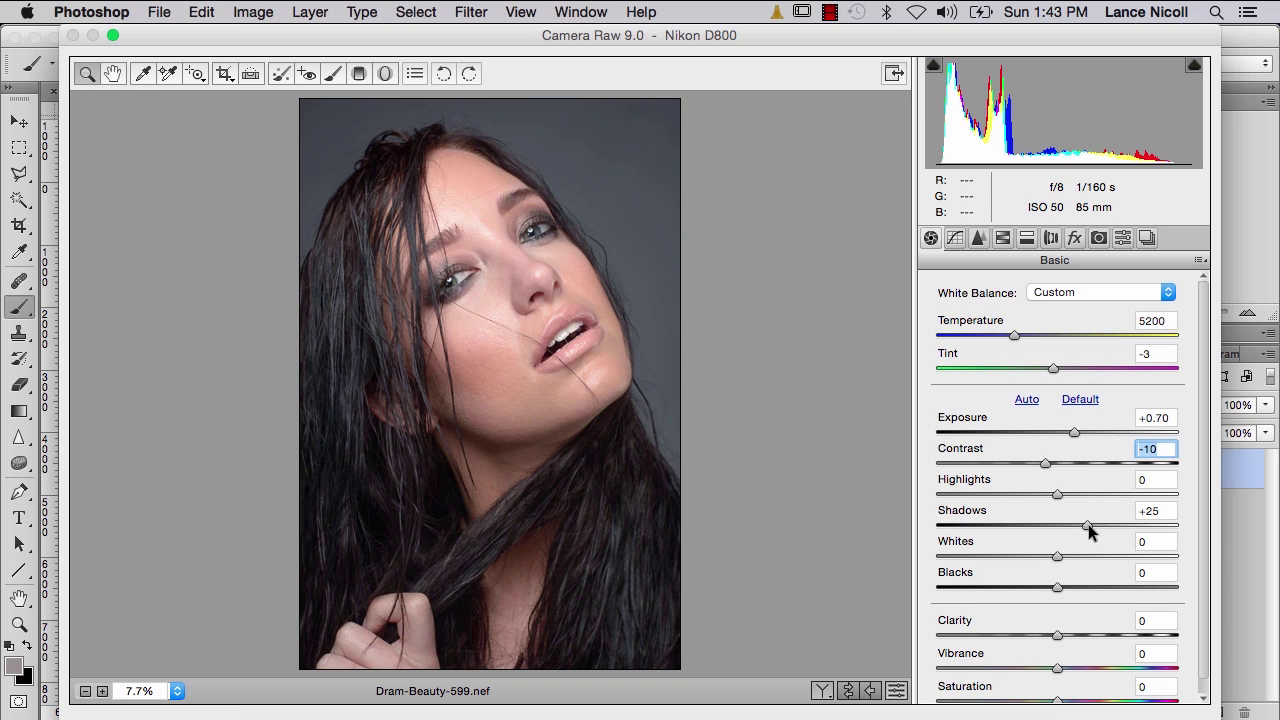
drag(1088, 526, 1104, 521)
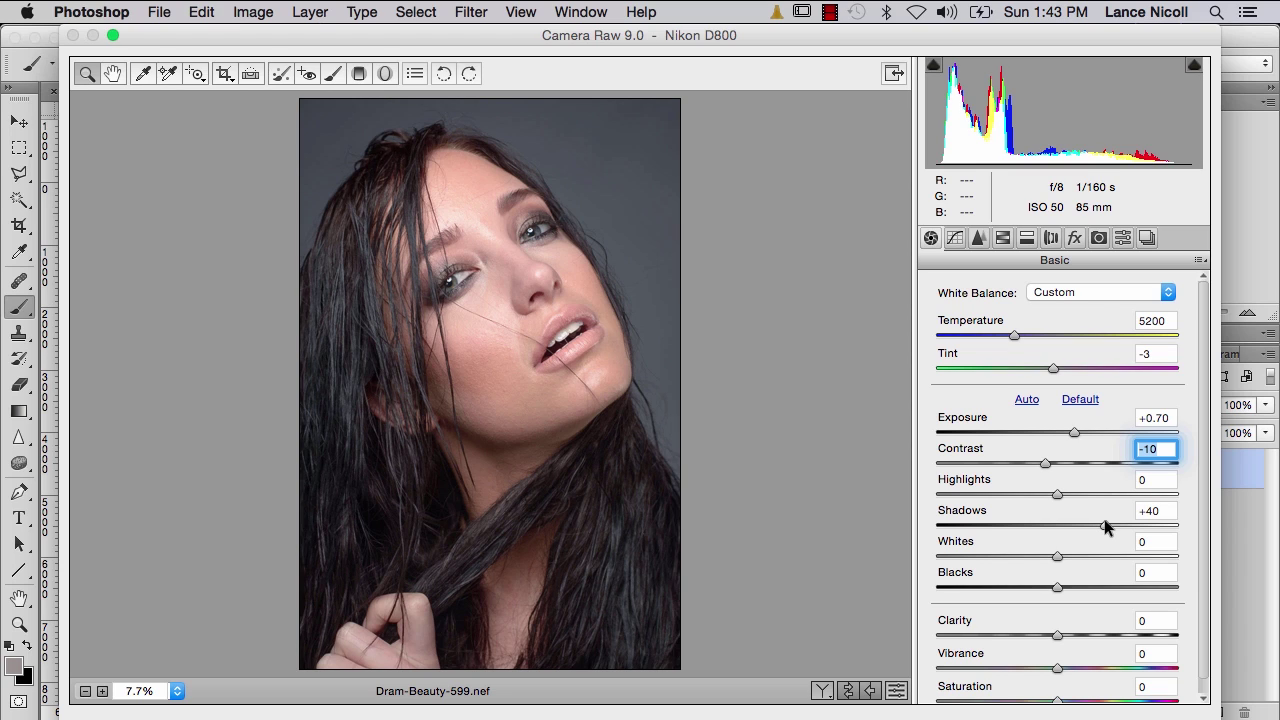
drag(1105, 518, 1108, 519)
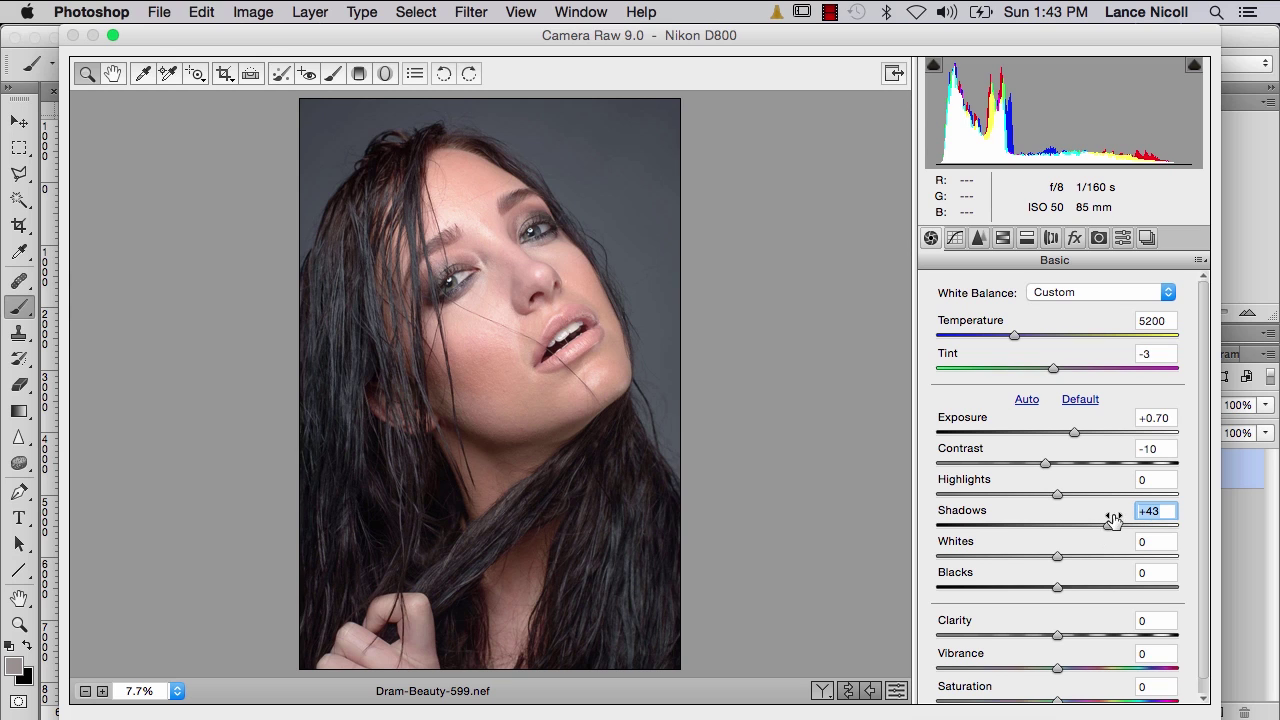
click(1130, 712)
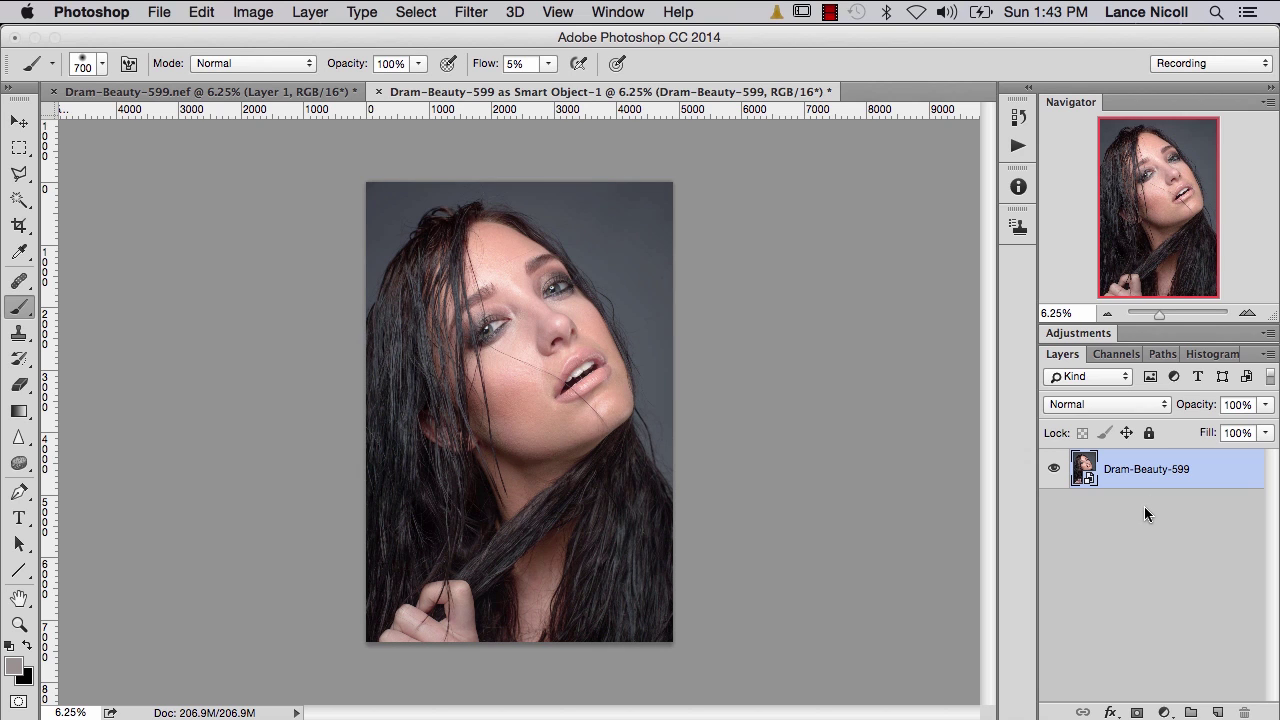
Create an independent second smart object from the Dram-Beauty-599 layer using New Smart Object via Copy
click(1144, 474)
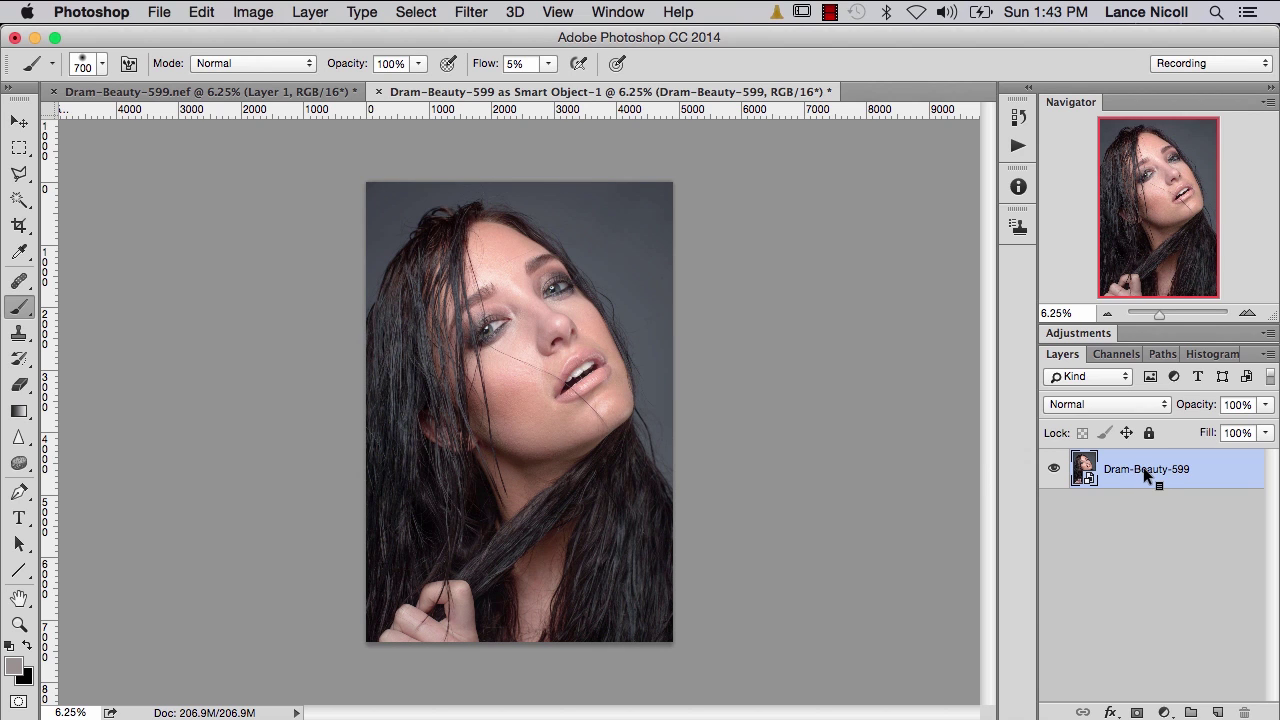
right_click(1145, 474)
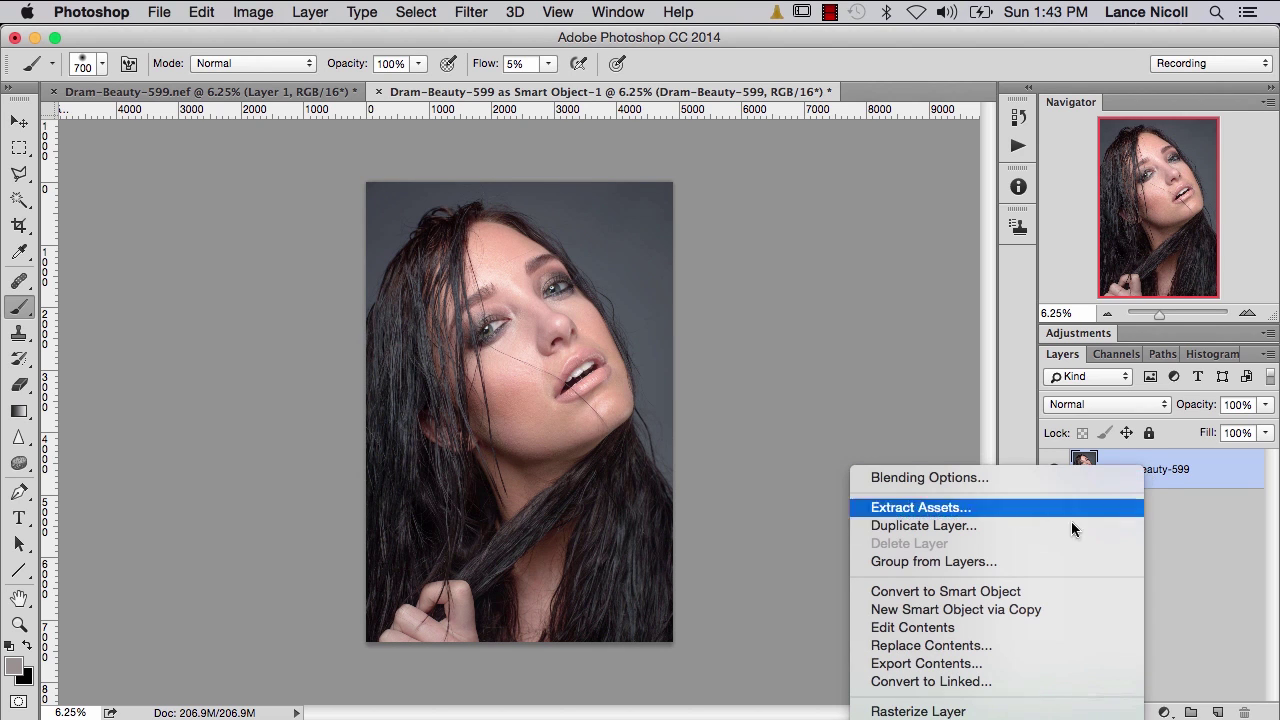
click(1024, 610)
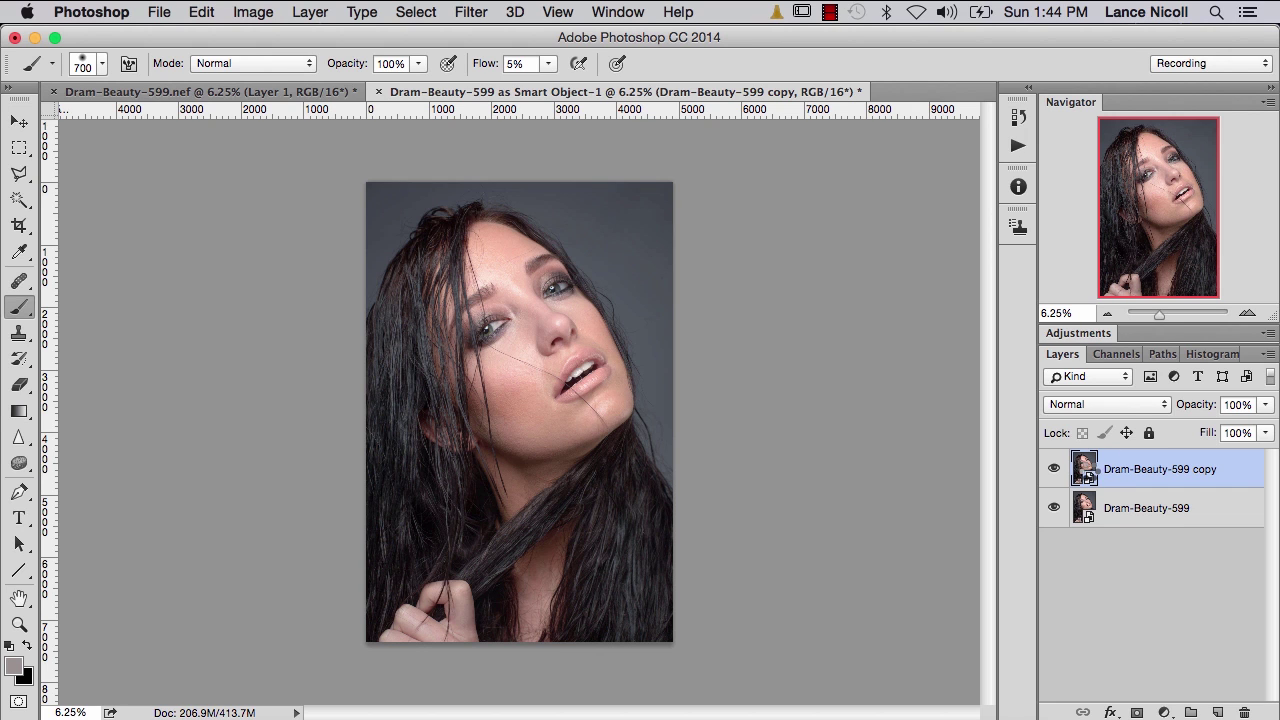
Set the copied smart object's Exposure to +0.80 and Shadows to +73 in Camera Raw and apply the changes
double_click(1088, 472)
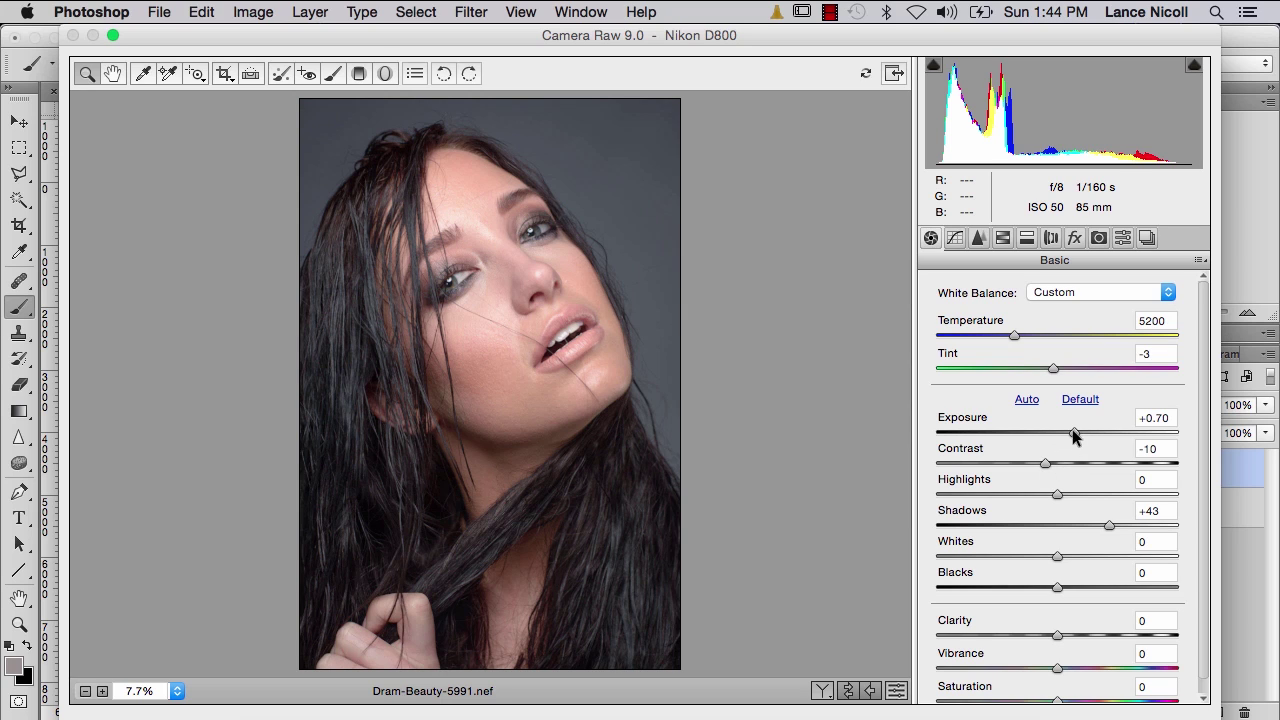
drag(1072, 428, 1074, 428)
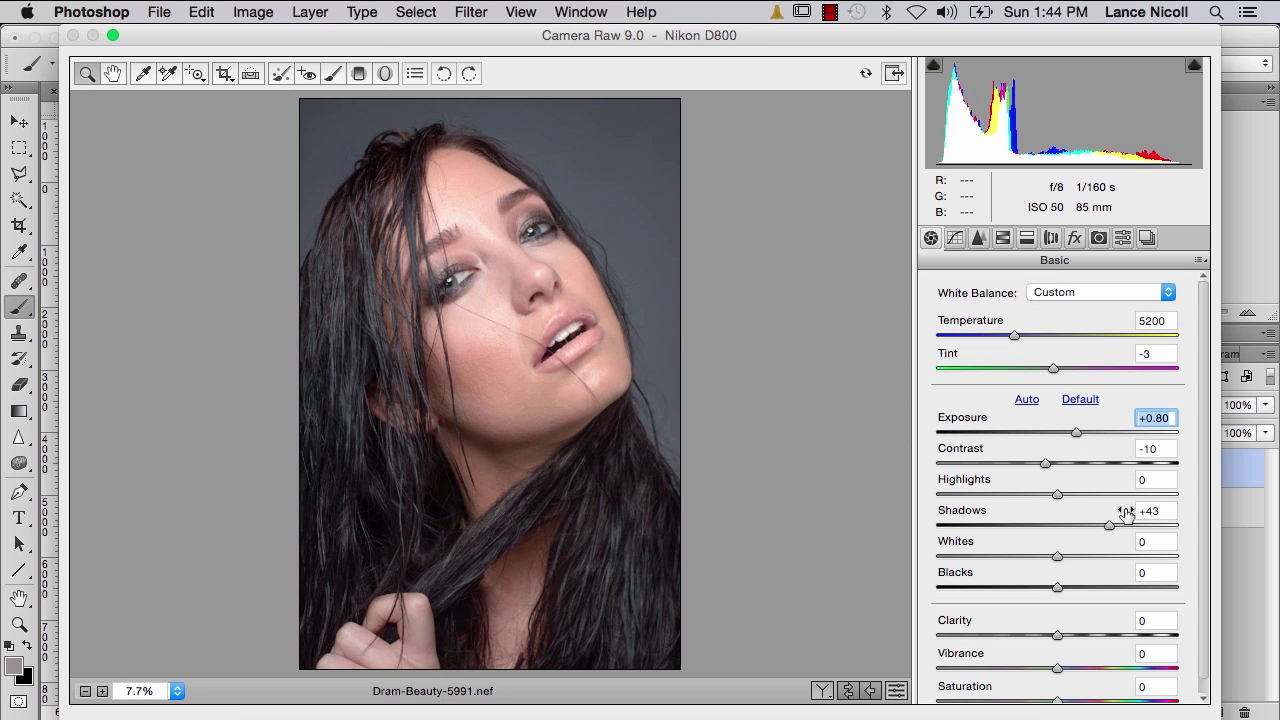
drag(1137, 521, 1147, 526)
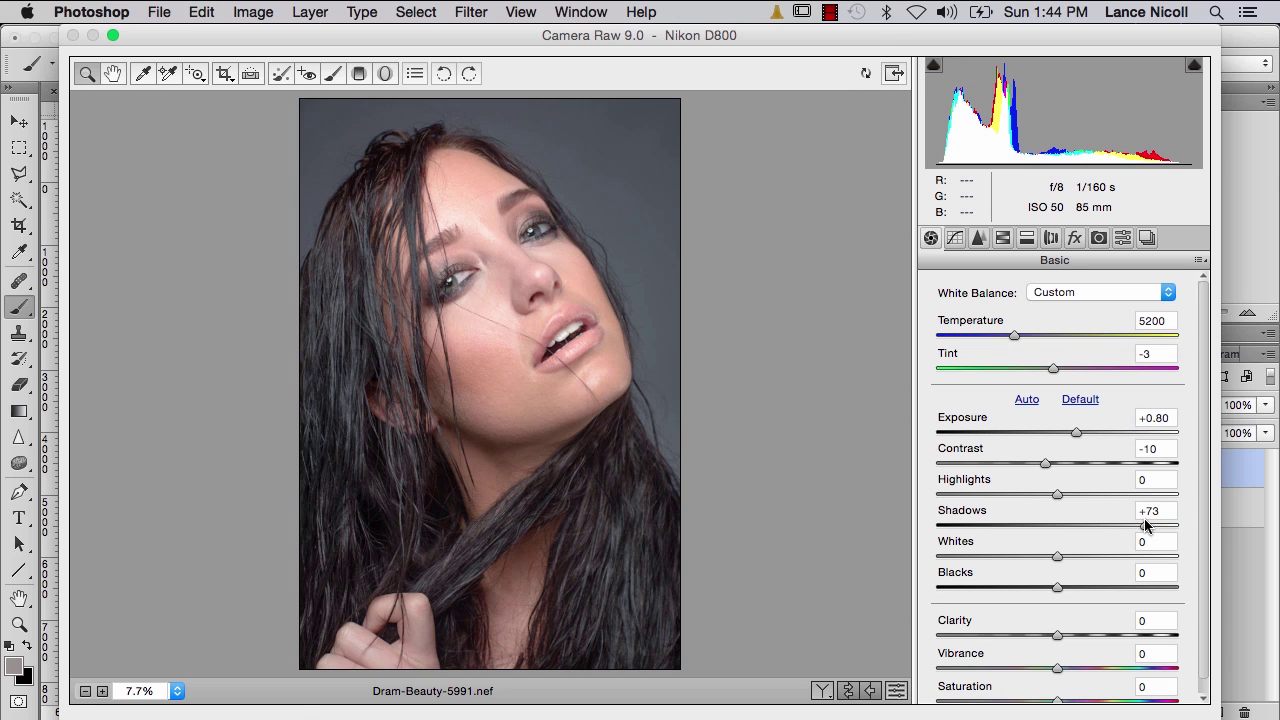
key(Return)
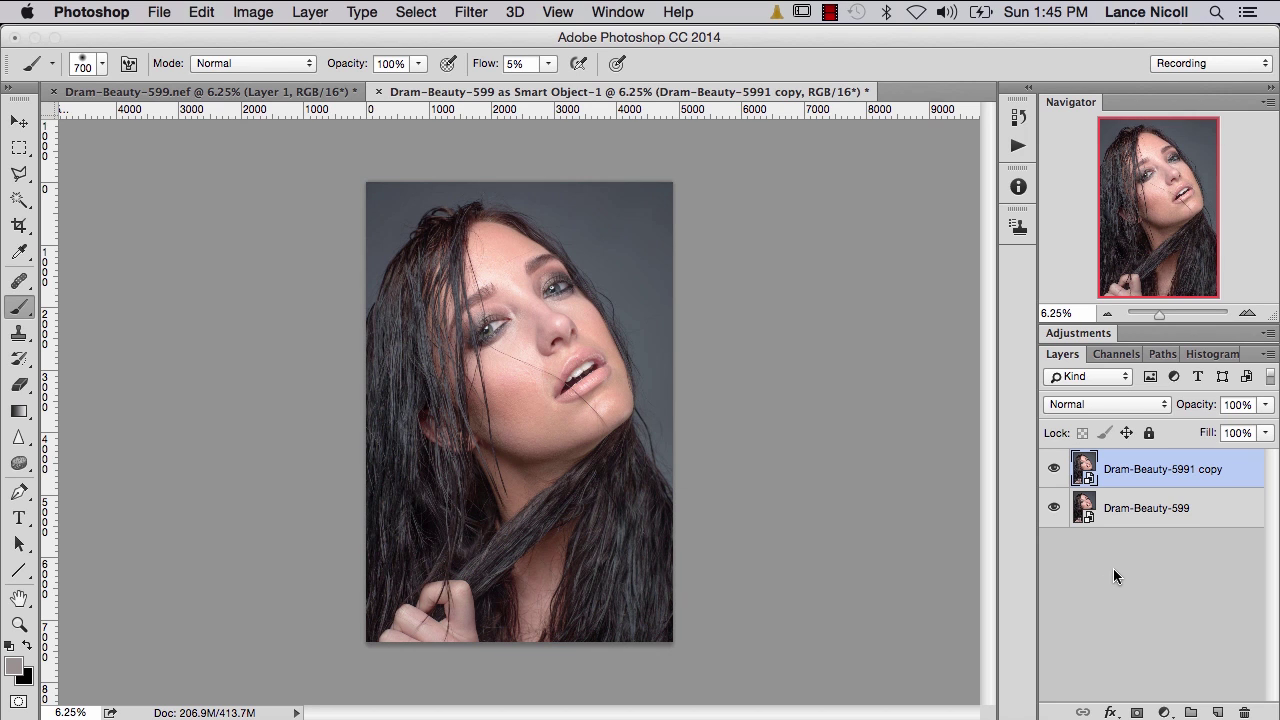
right_click(1131, 469)
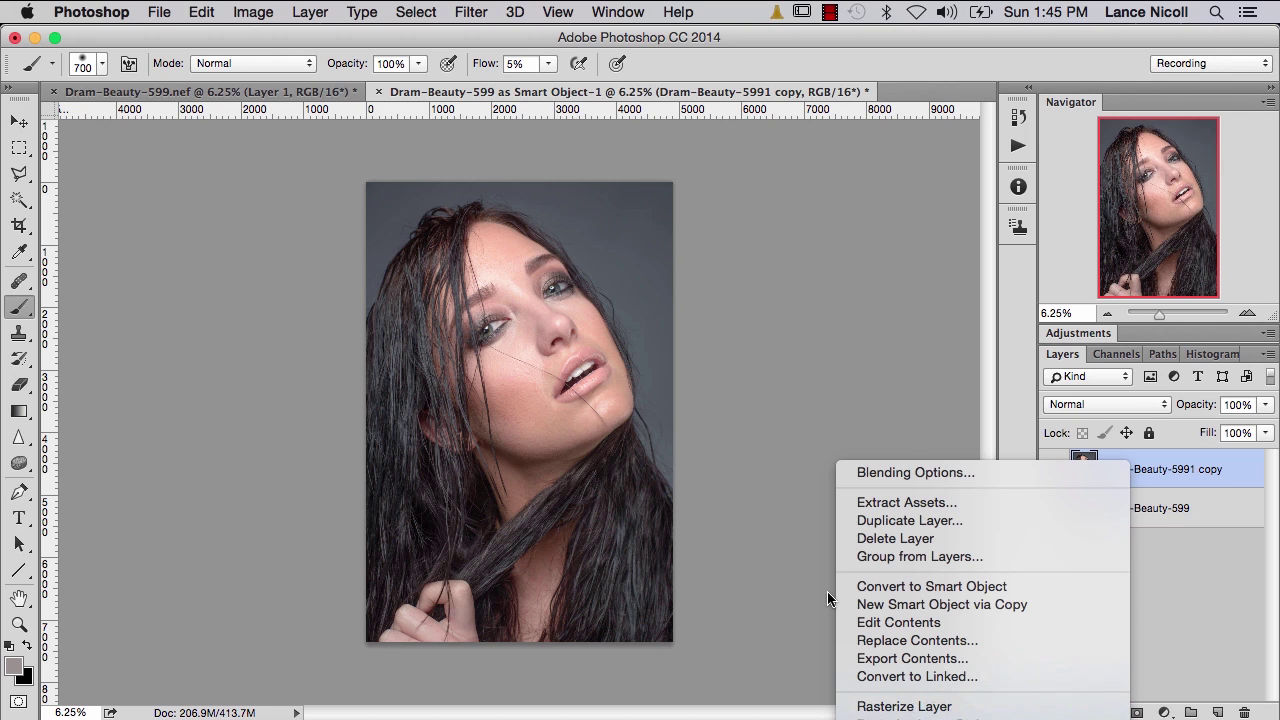
click(1161, 585)
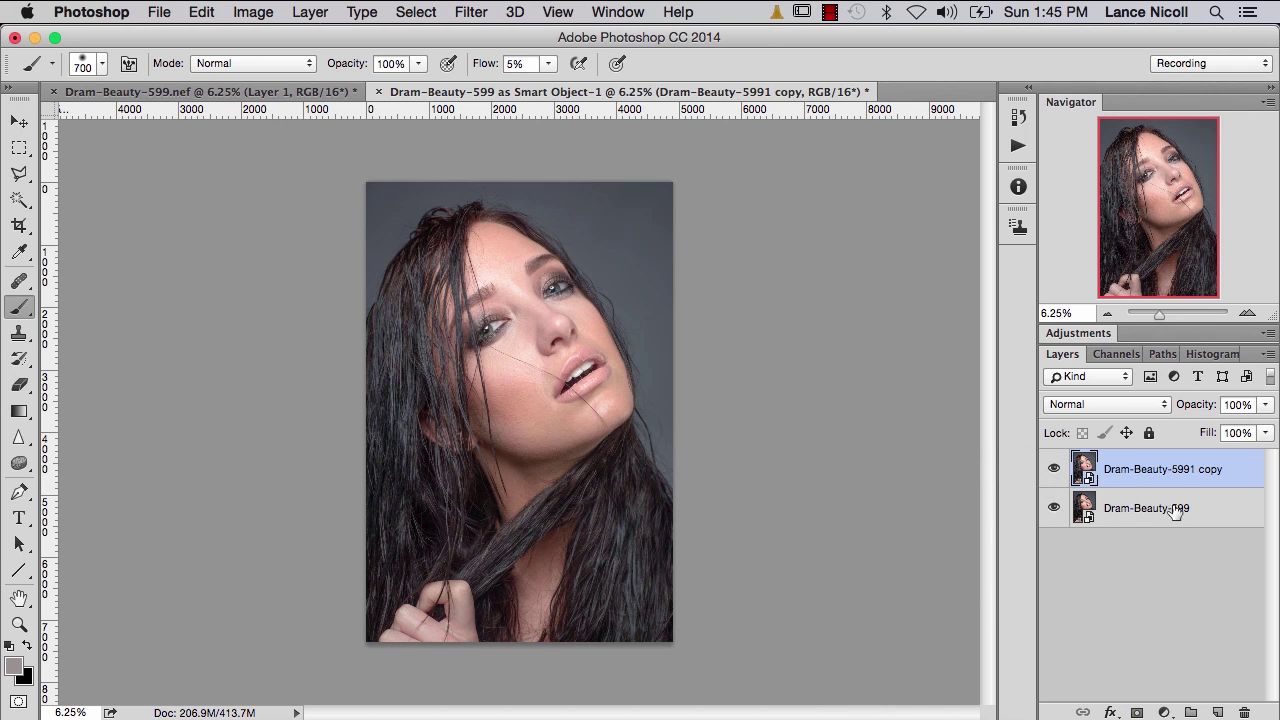
Rename the upper smart object layer as hair and the lower one as main
double_click(1165, 469)
text(hair)
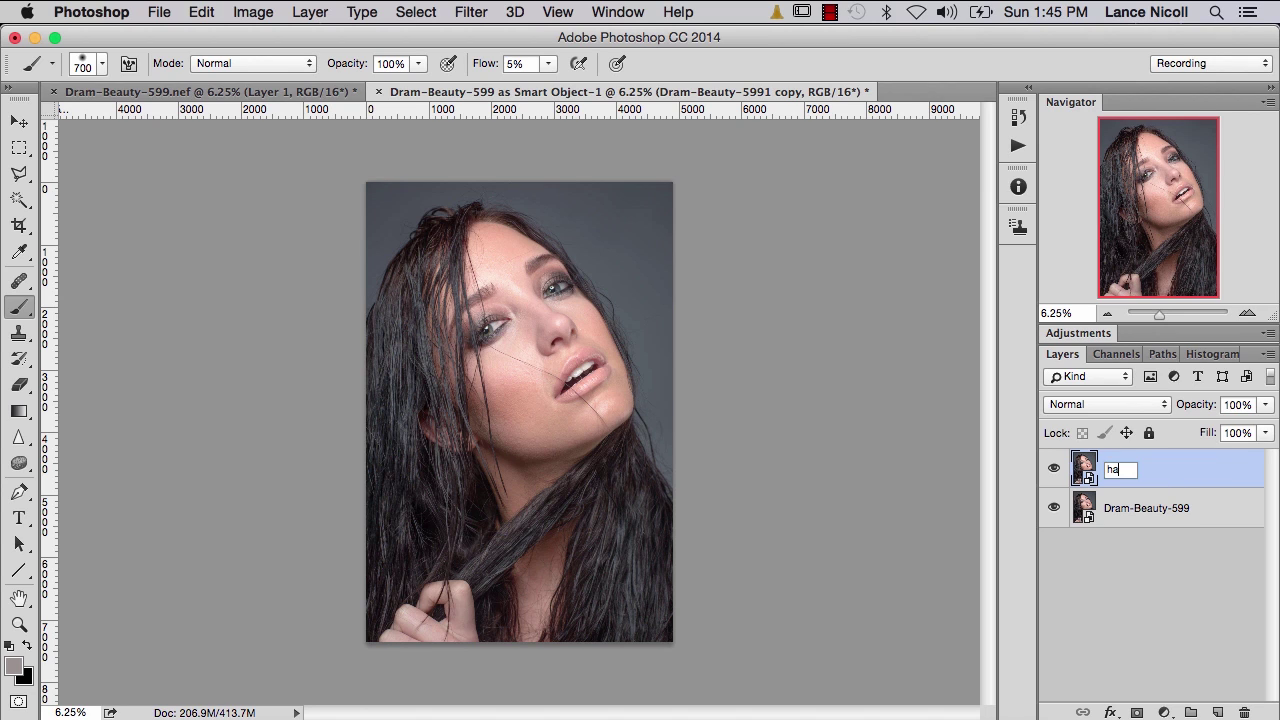
click(1183, 566)
double_click(1141, 508)
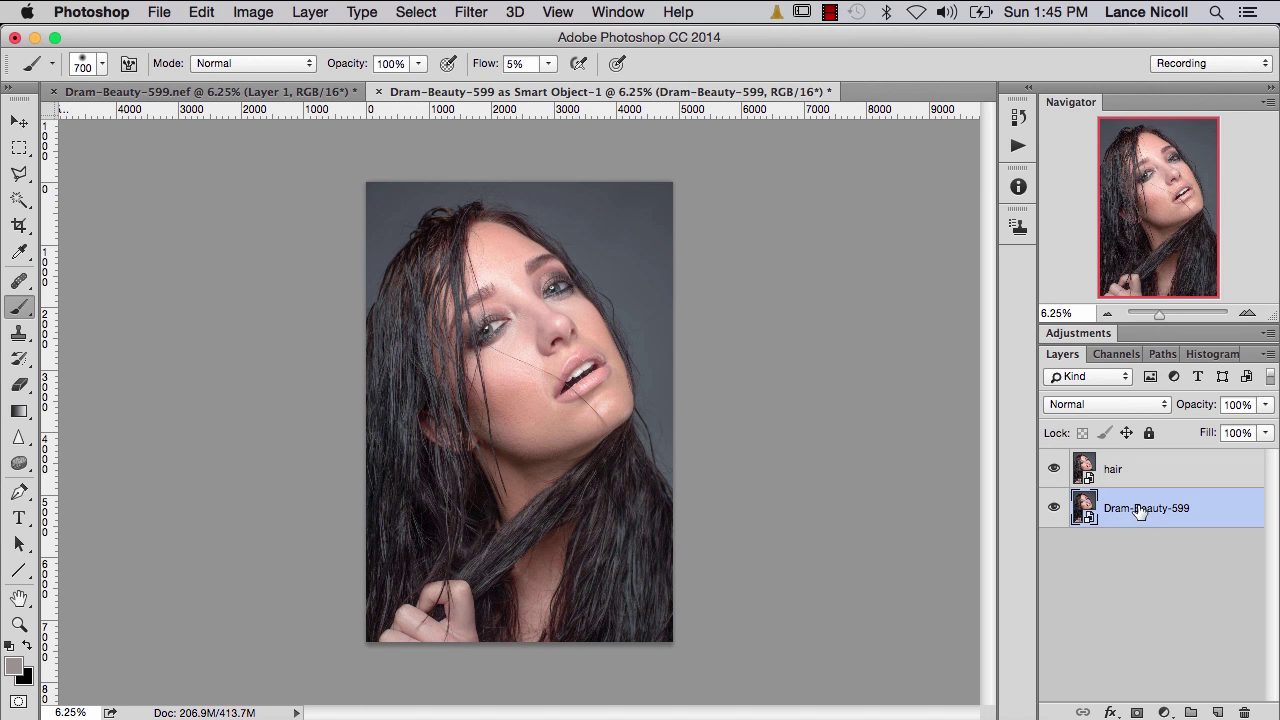
text(main)
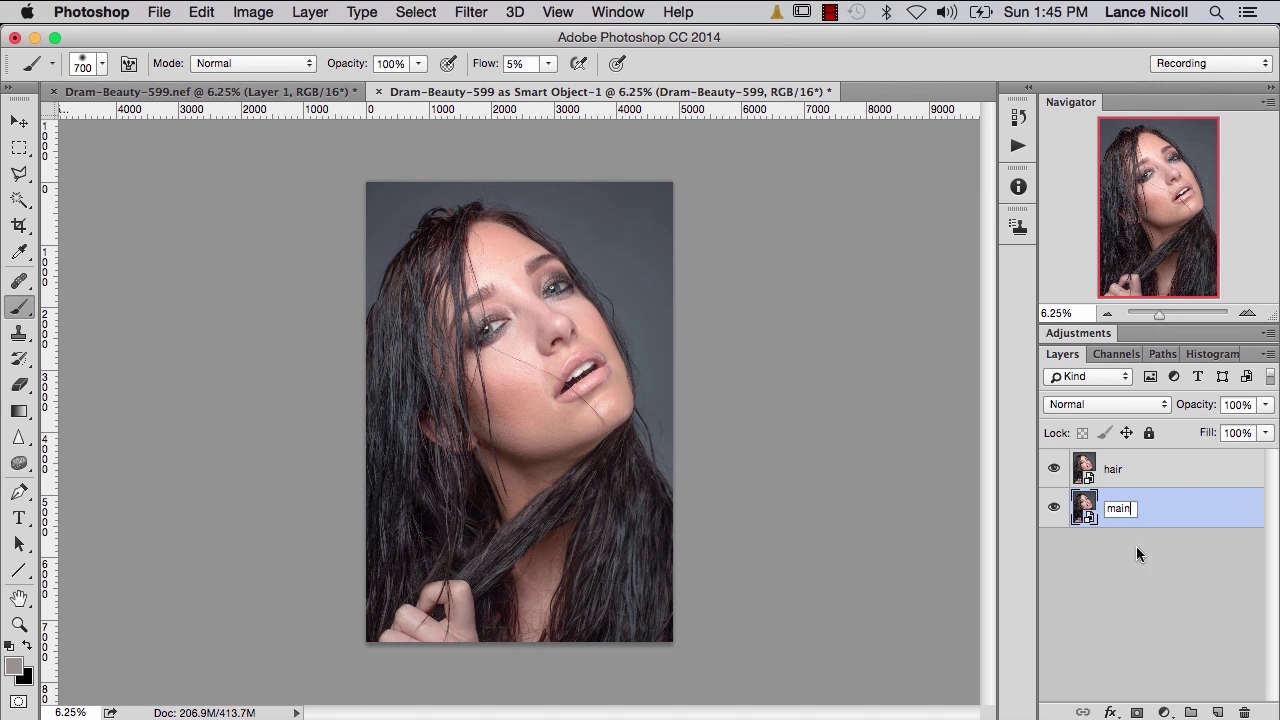
click(1135, 599)
Add a black layer mask to the hair layer so that it is fully hidden
click(1131, 466)
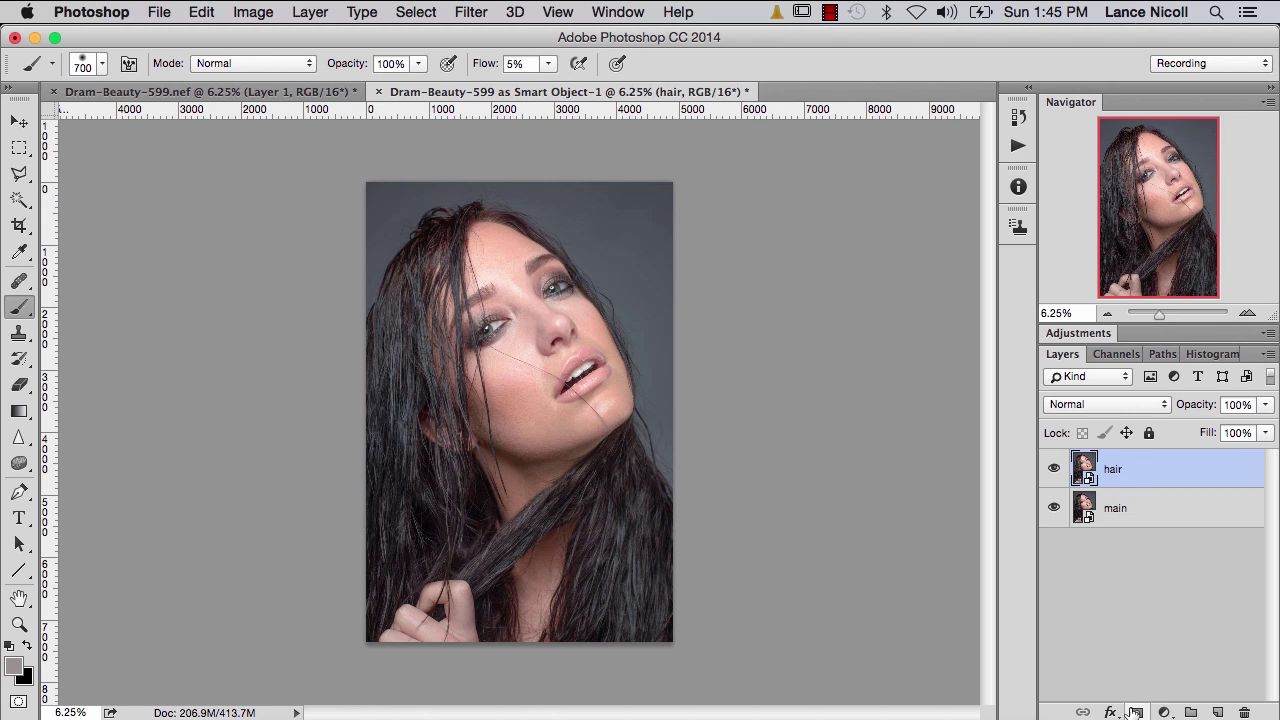
alt+click(1135, 712)
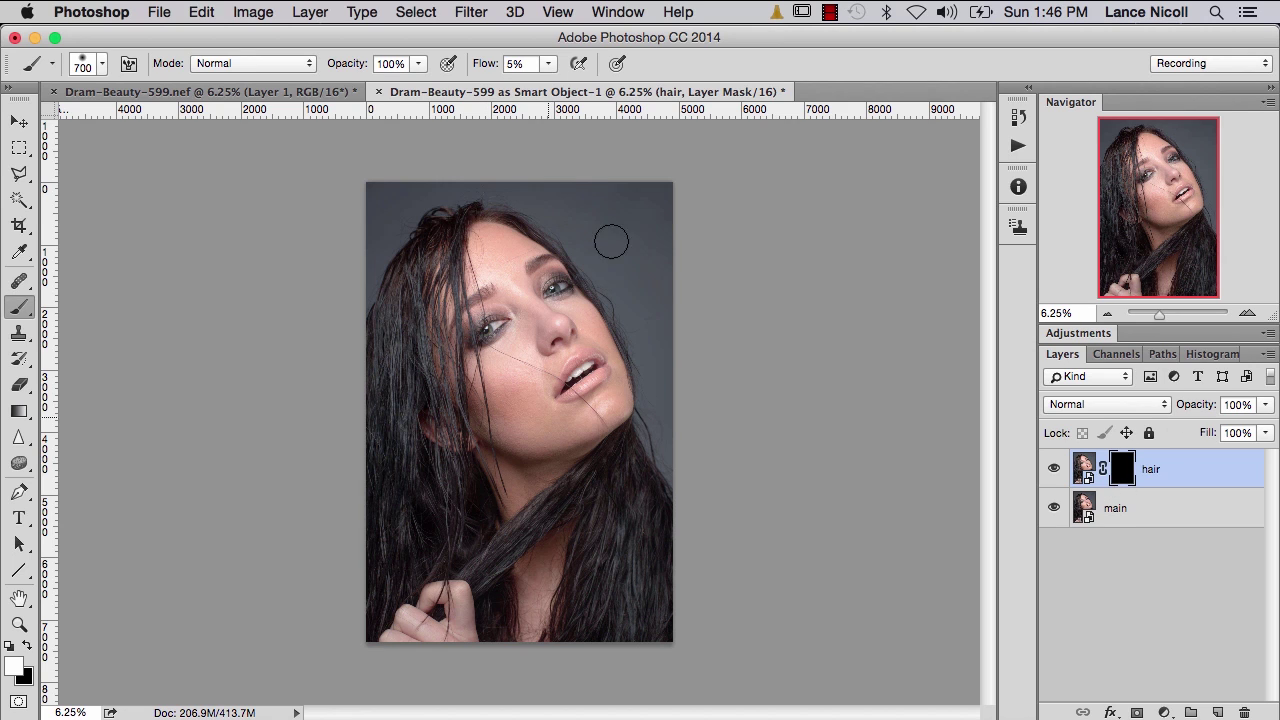
Paint white on the hair layer's mask over the lower hair on both sides, using a large soft brush at 5% flow, reduced to 900 px
key(bracketright)
key(bracketright)
key(bracketright)
key(bracketright)
ctrl+alt+click(390, 543)
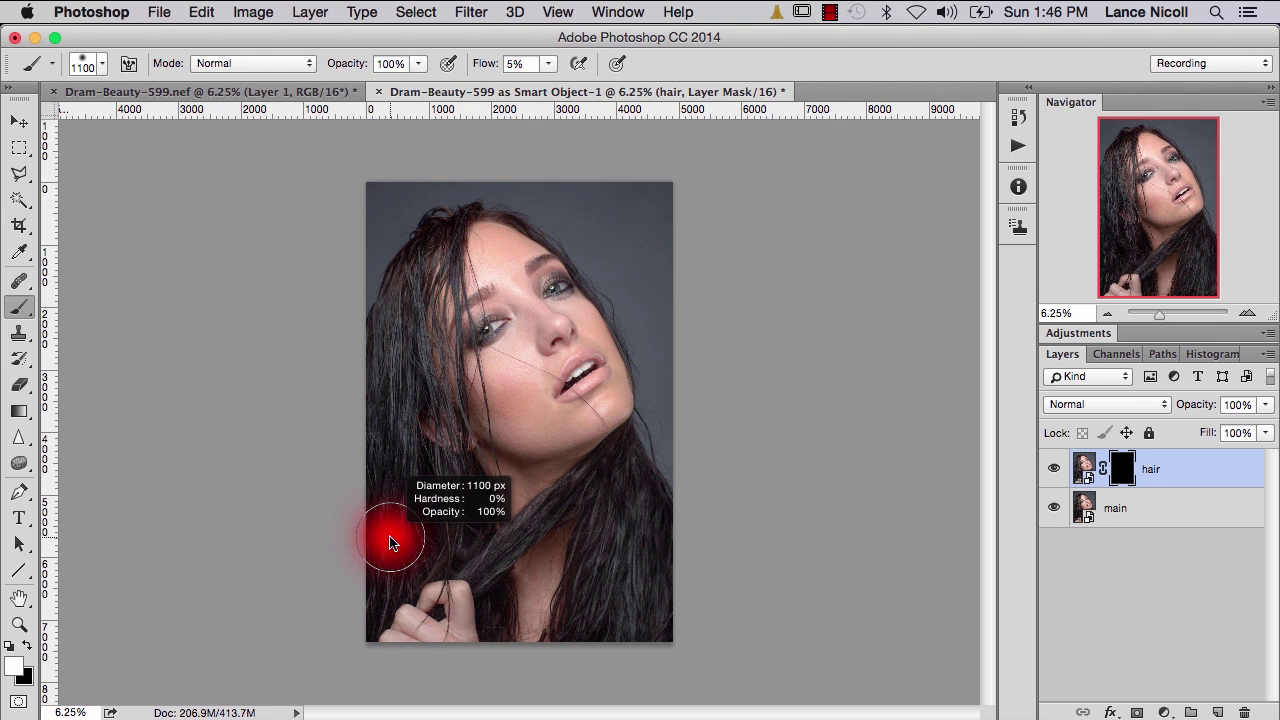
mouse_move(390, 543)
mouse_down()
mouse_move(380, 528)
mouse_move(400, 531)
mouse_up()
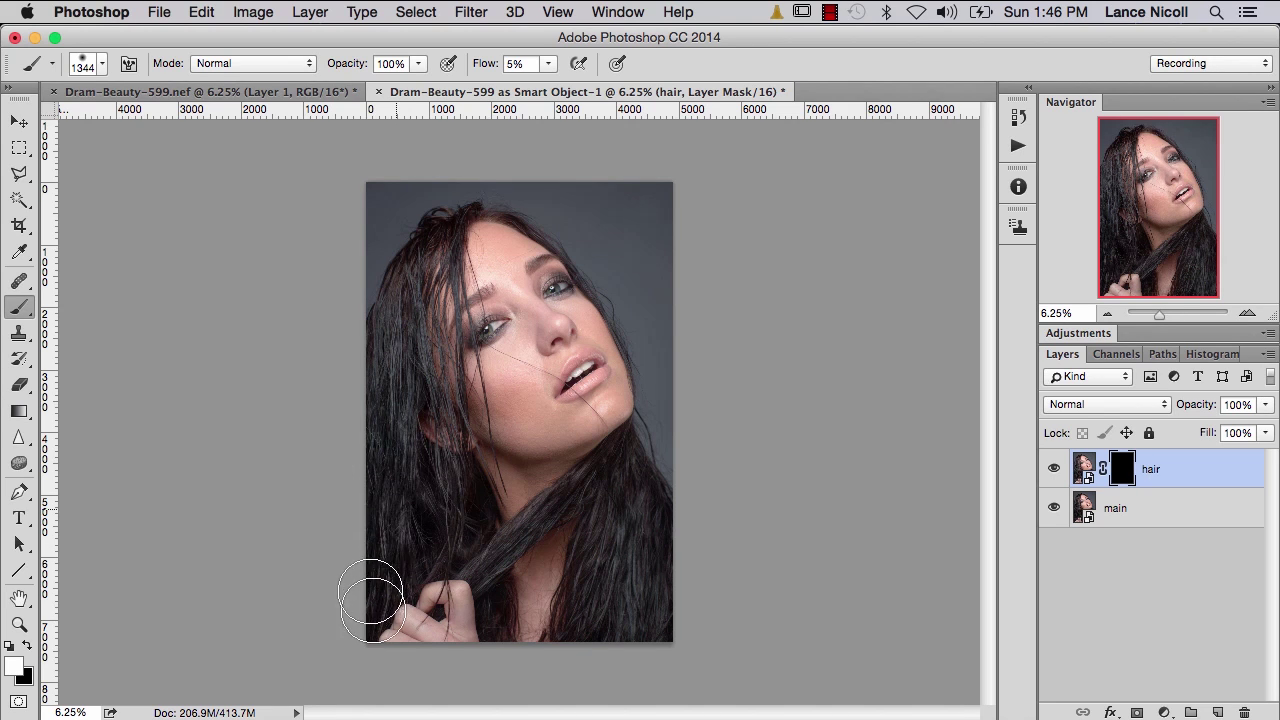
drag(433, 535, 443, 514)
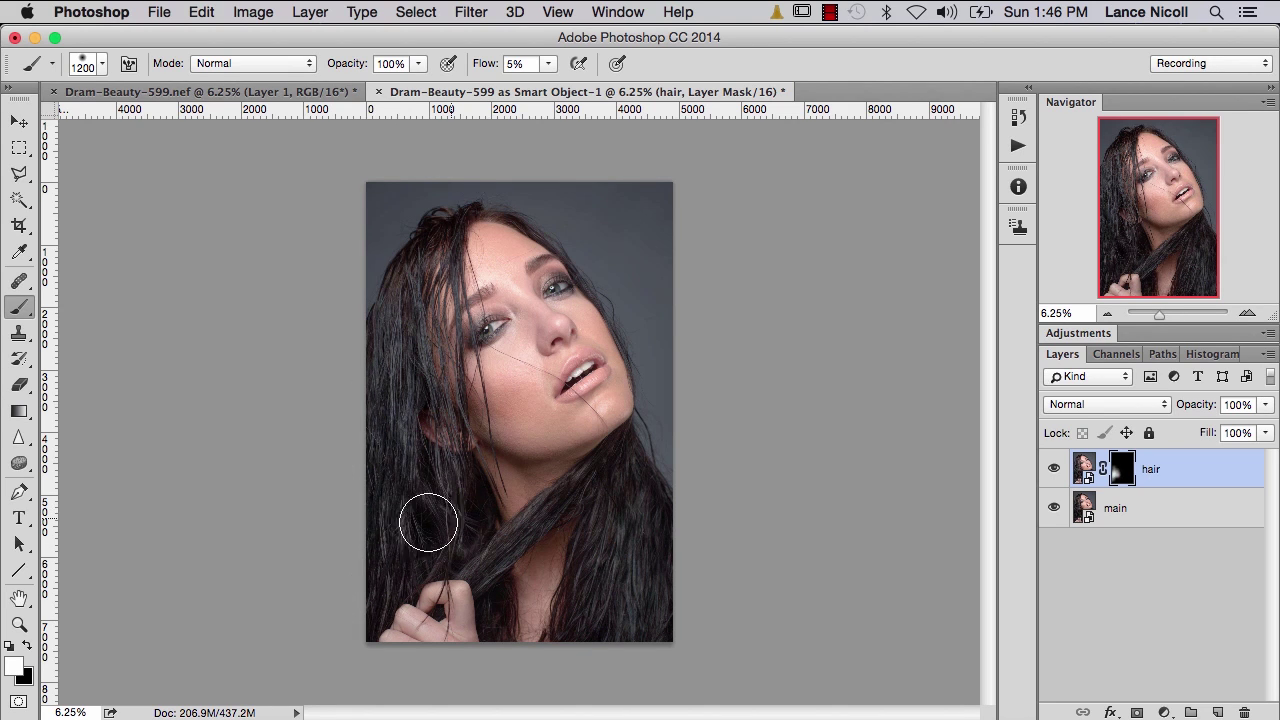
drag(608, 553, 628, 510)
key(bracketleft)
key(bracketleft)
key(bracketleft)
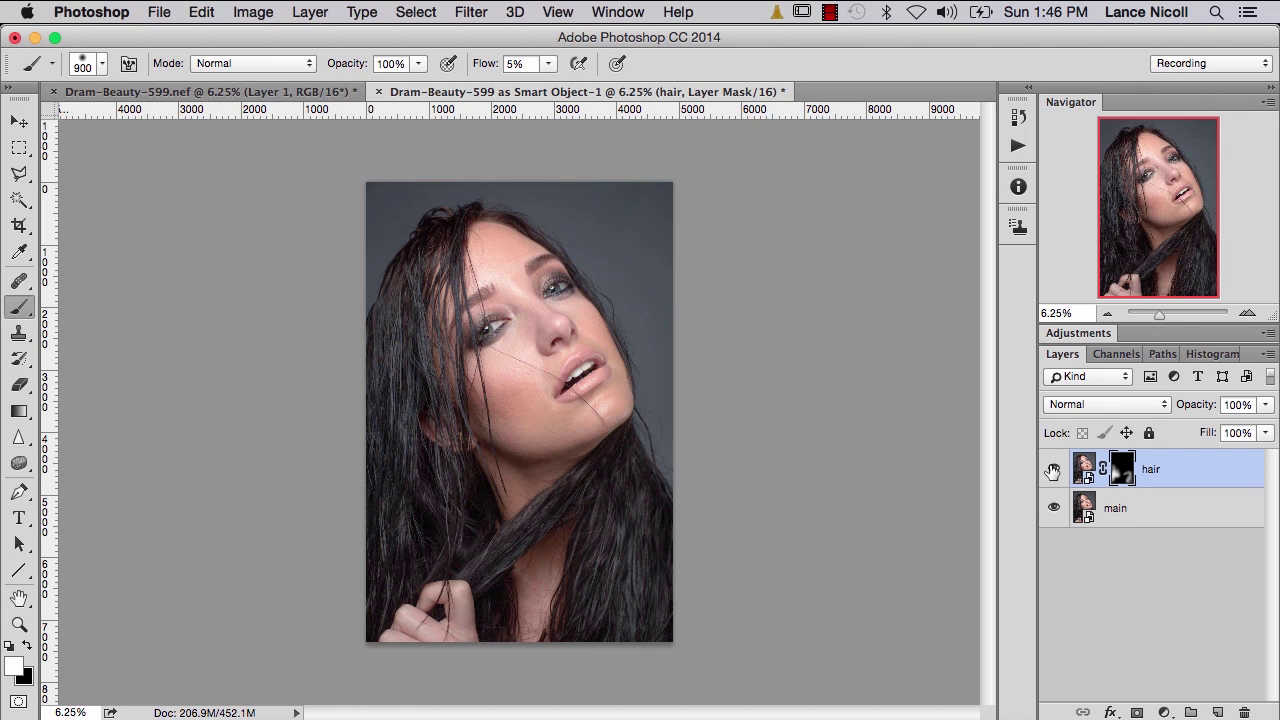
Compare the image with the hair layer hidden and shown, and paint more white on its mask over the hair left of the face
click(1053, 469)
click(1053, 469)
click(1053, 469)
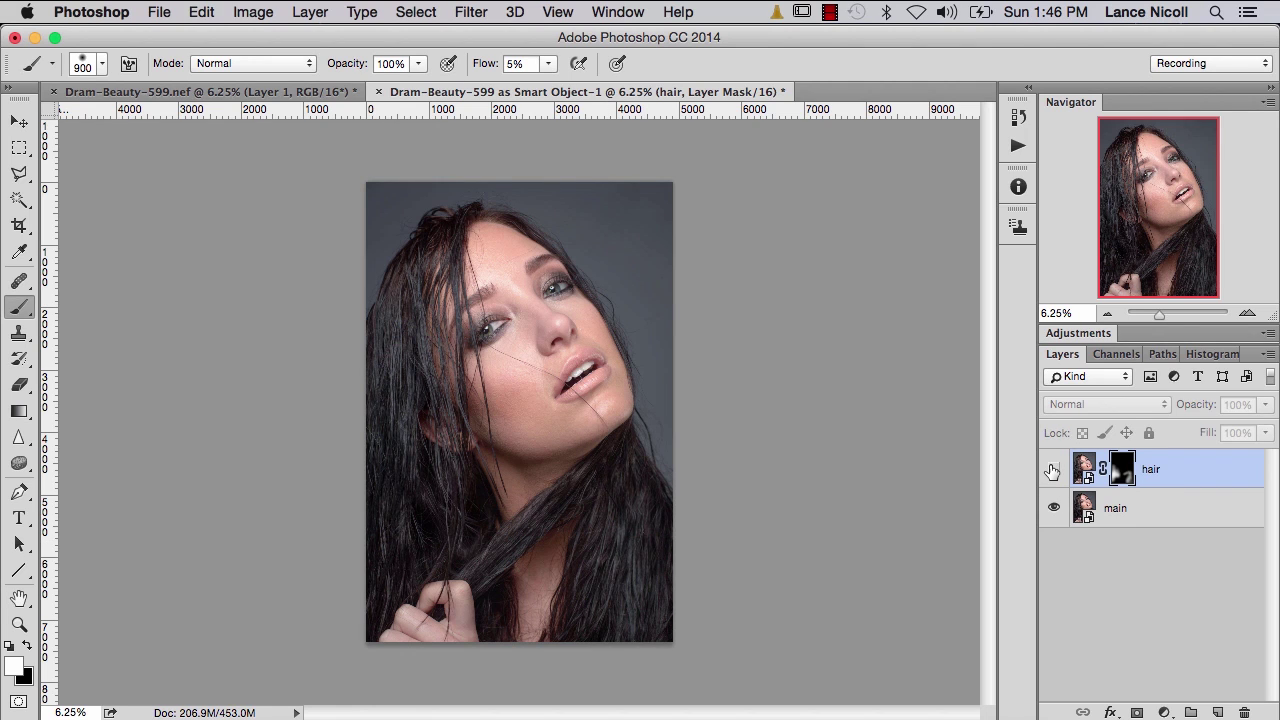
click(1053, 469)
mouse_move(407, 451)
mouse_down()
mouse_move(370, 563)
mouse_move(372, 613)
mouse_move(408, 447)
mouse_up()
mouse_move(394, 566)
mouse_down()
mouse_move(377, 594)
mouse_move(416, 554)
mouse_up()
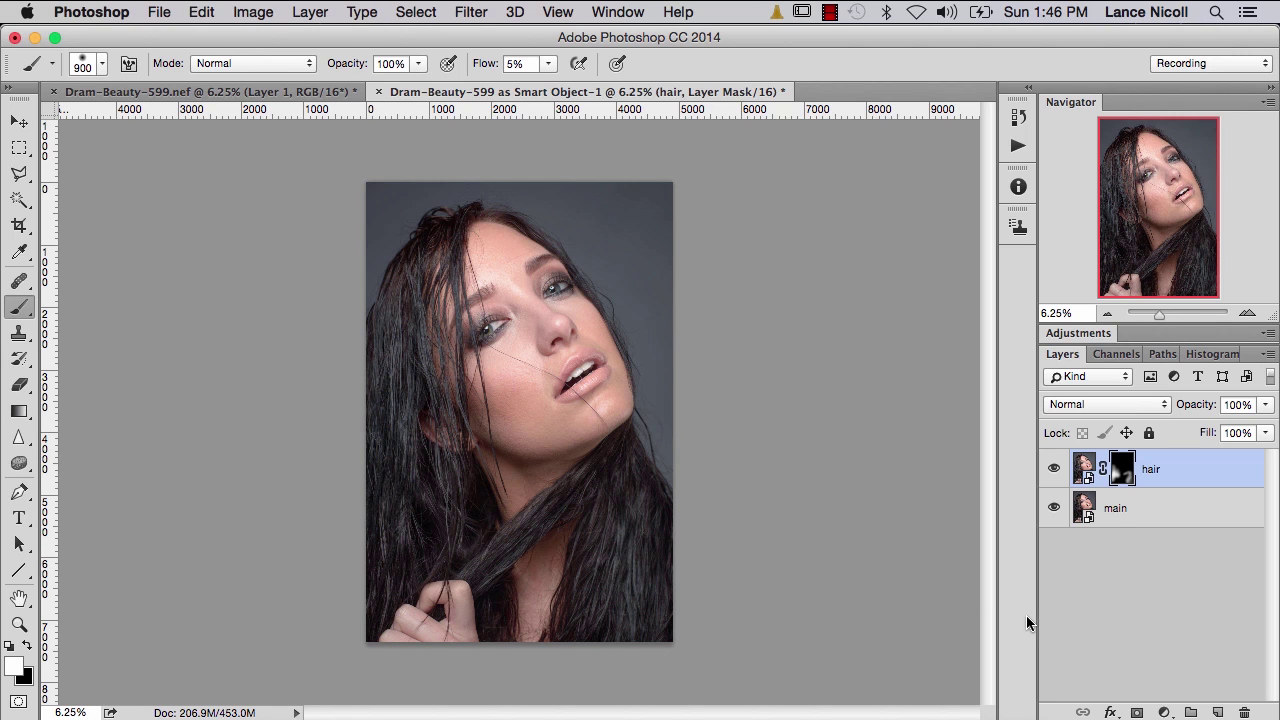
Create a new layer above hair and stamp all visible layers into it
key(super+shift+n)
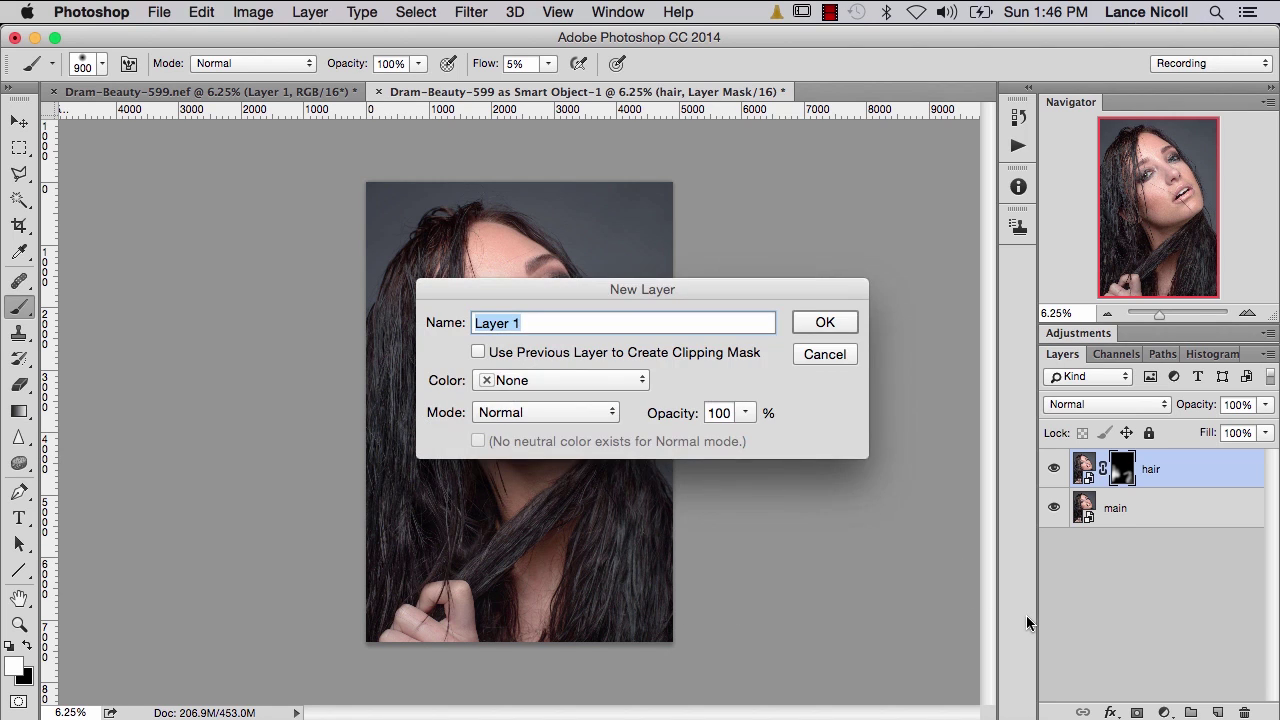
key(Return)
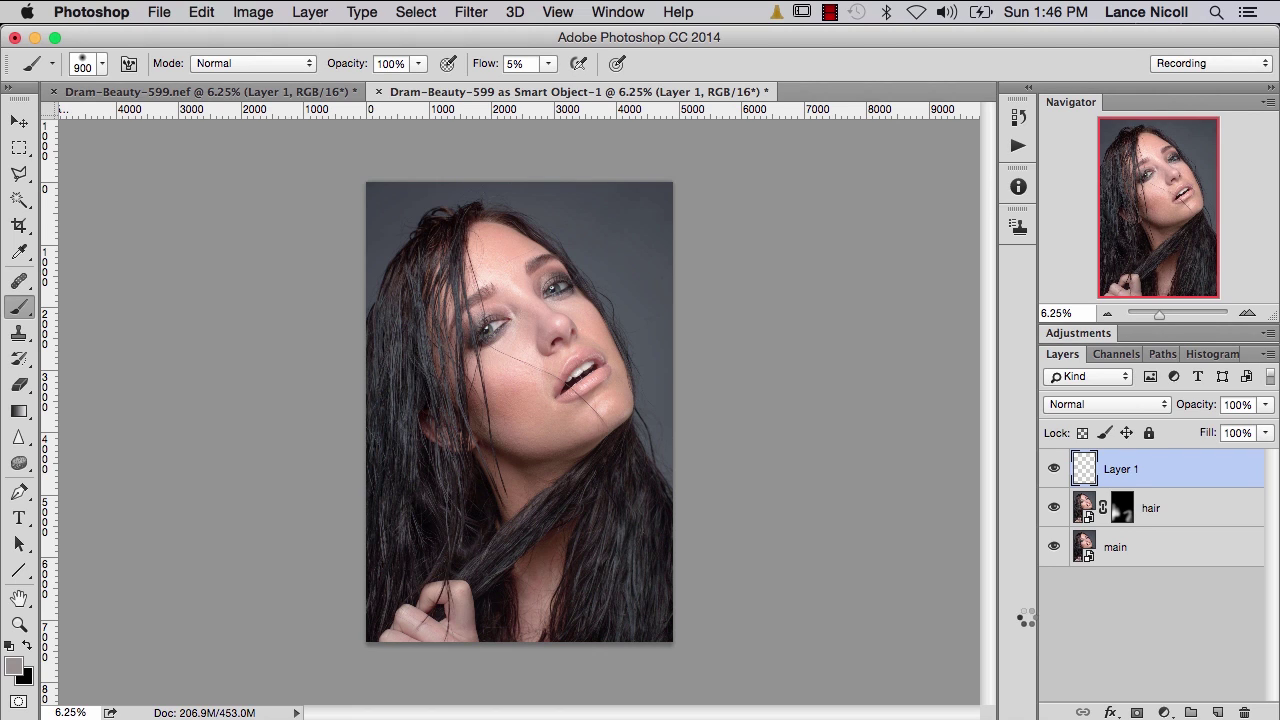
key(super+alt+shift+e)
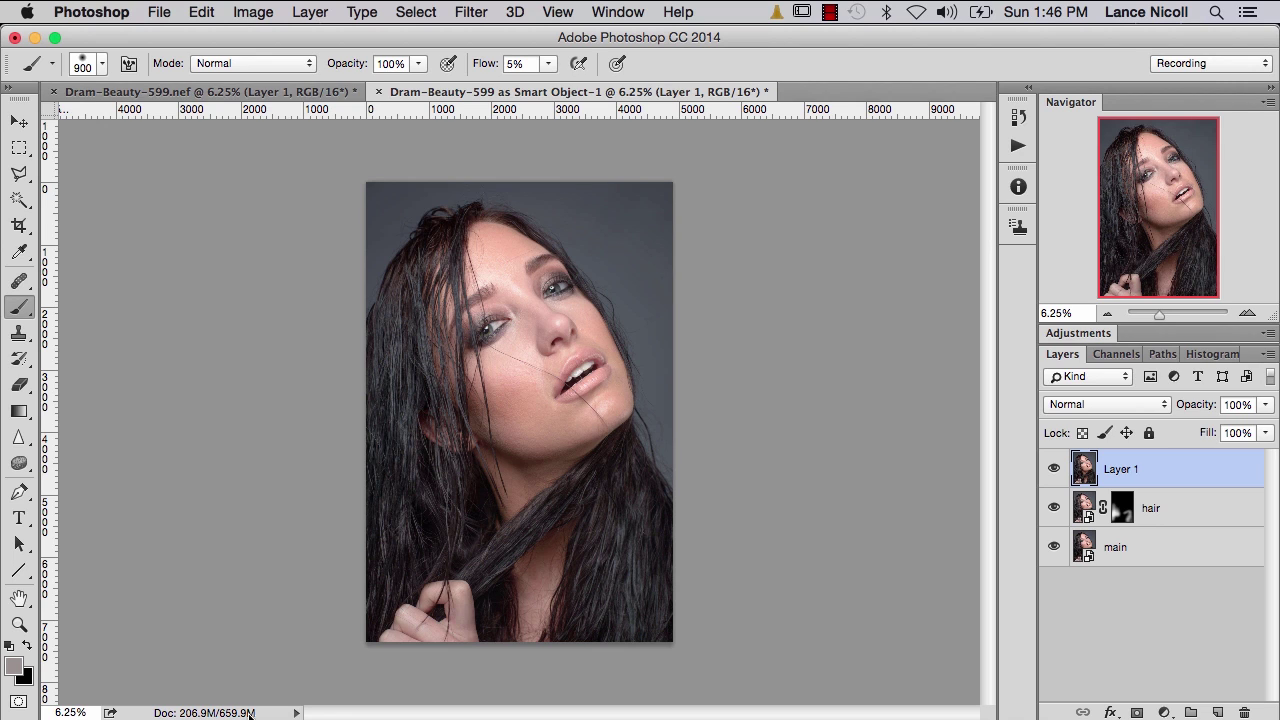
Delete the hair and main smart object layers beneath the stamped layer
click(1170, 512)
shift+click(1151, 557)
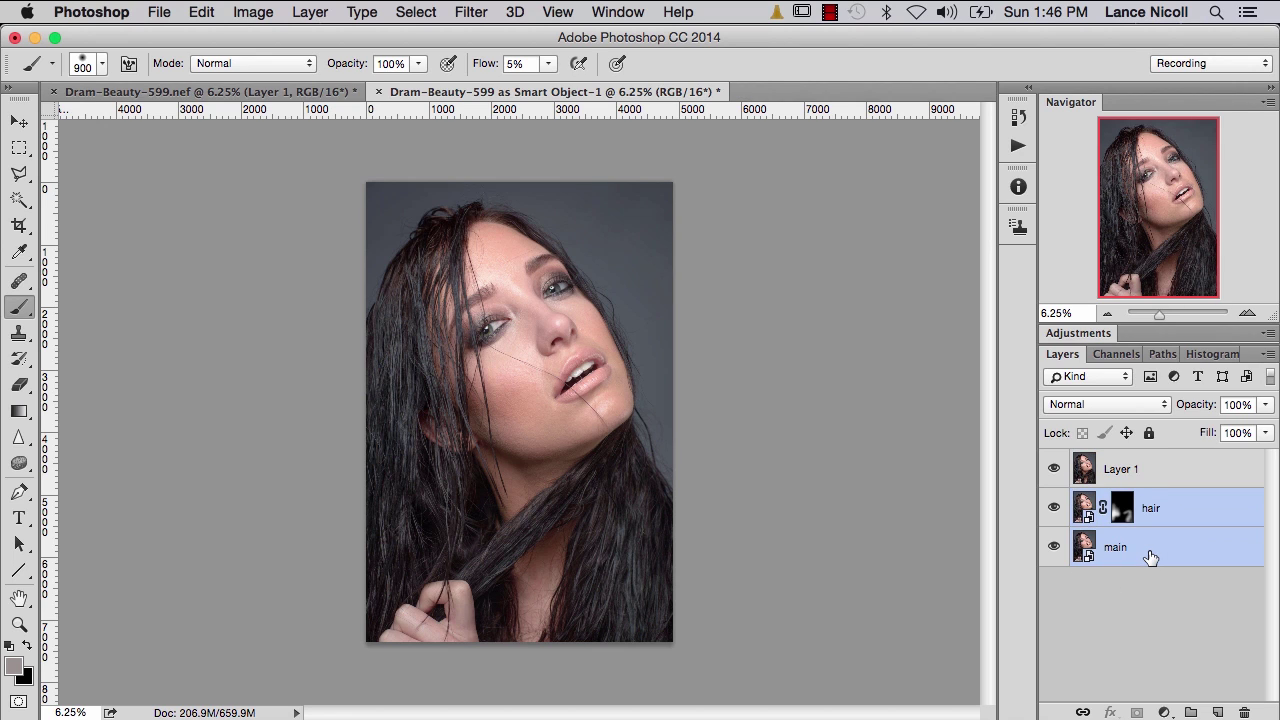
key(Delete)
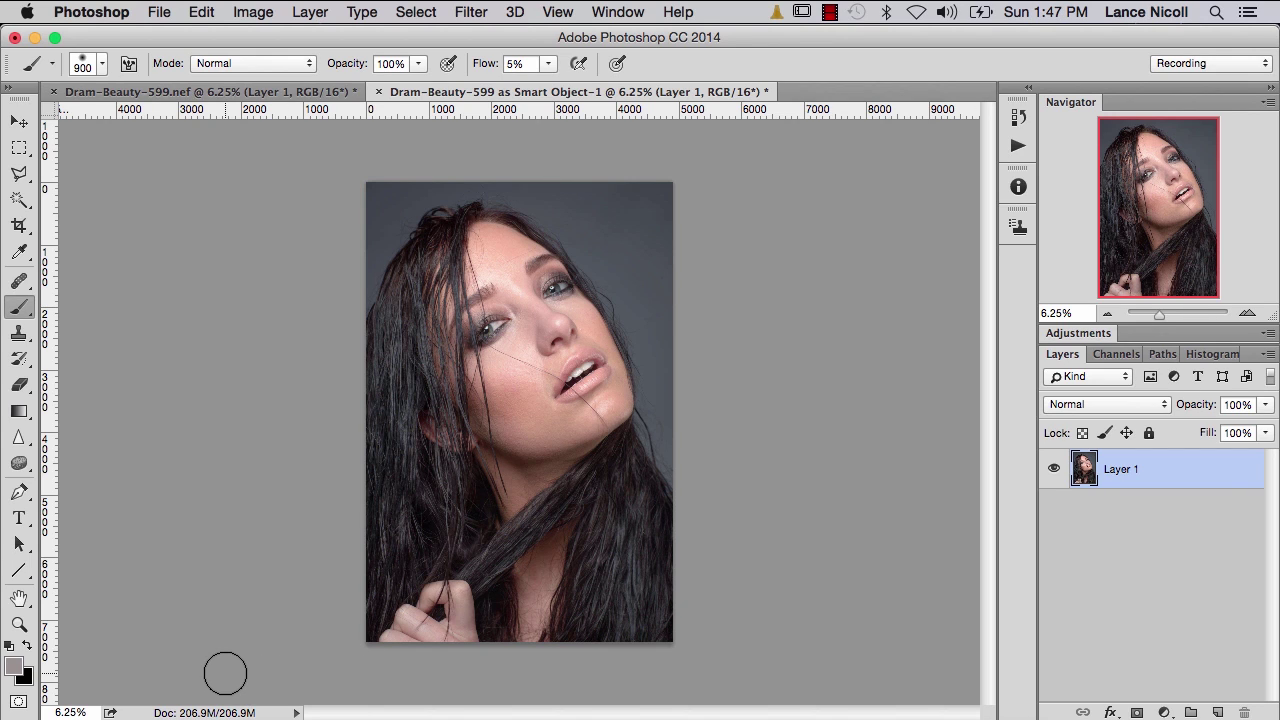
Compare the Dram-Beauty-599.nef document with the Smart Object version by switching between them
click(190, 91)
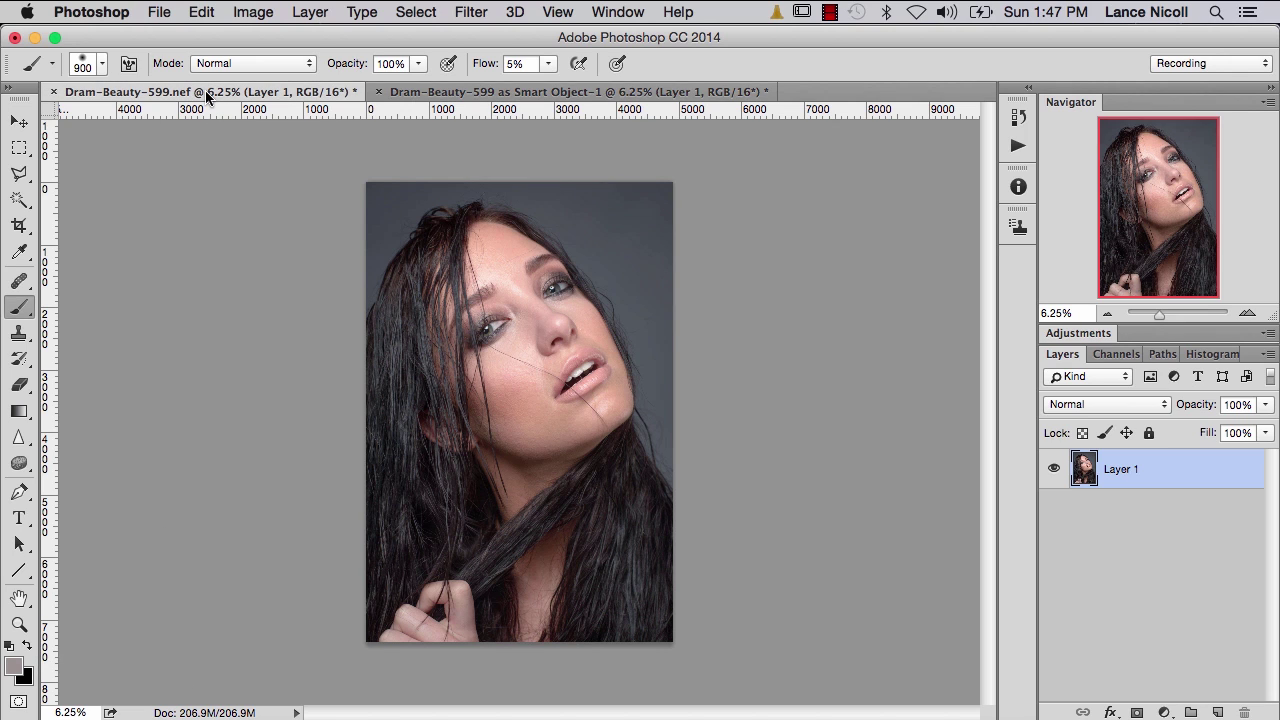
click(527, 91)
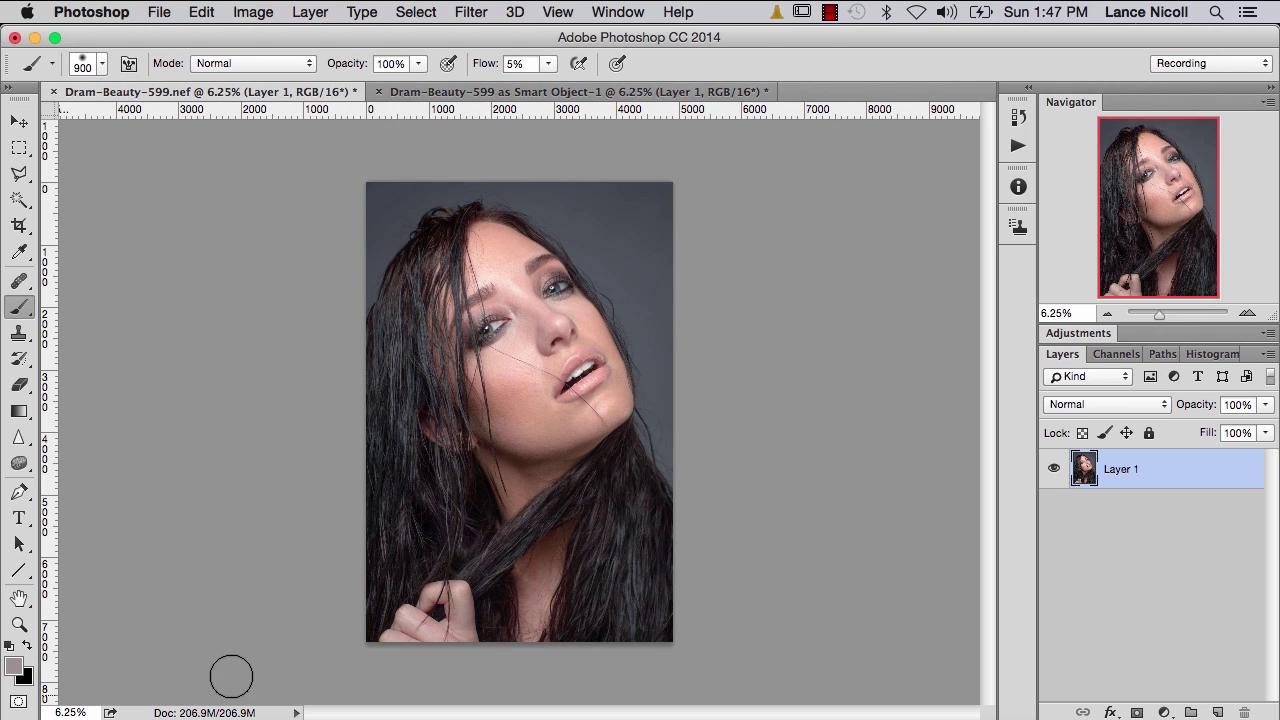